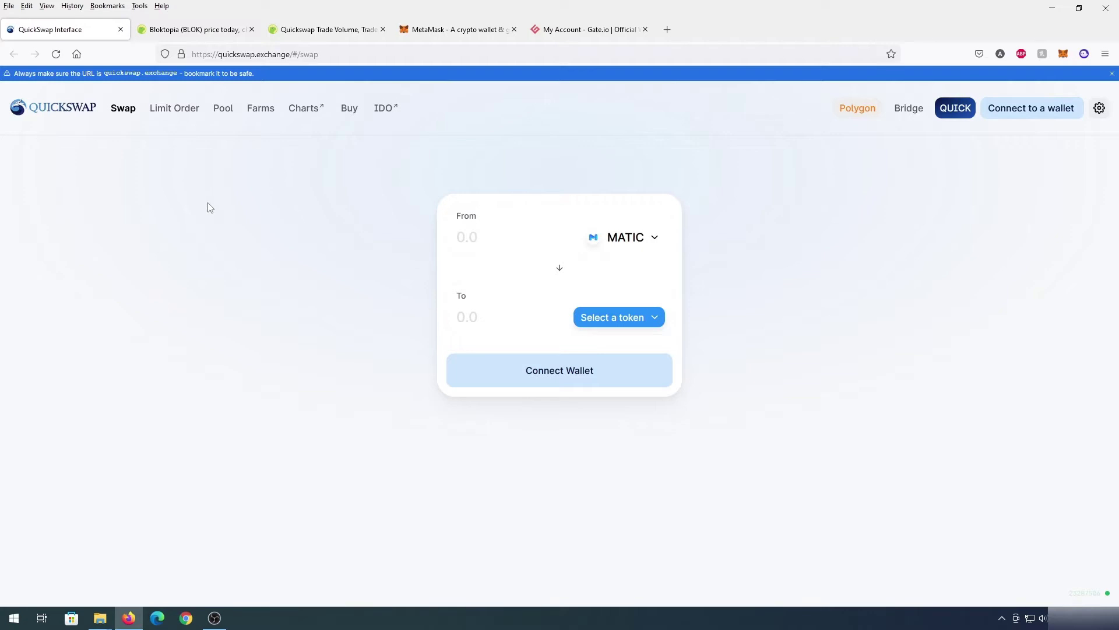
Scroll through the Markets table on CoinGecko's Bloktopia (BLOK) page
left_click(183, 37)
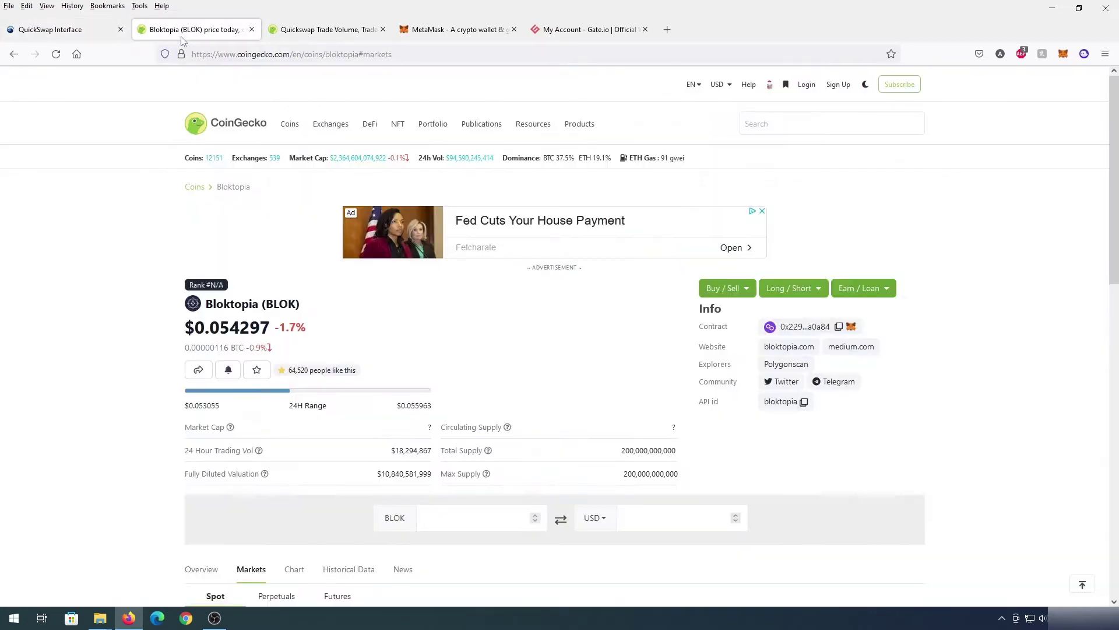
scroll(280, 274, "down", 2)
scroll(280, 274, "down", 3)
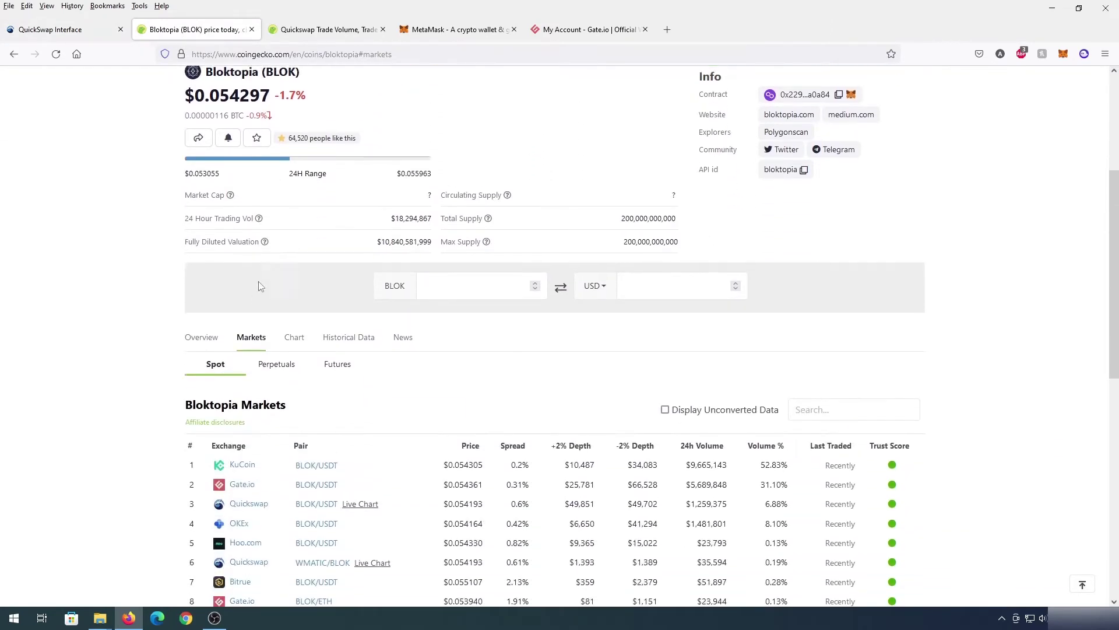
scroll(304, 350, "down", 1)
scroll(303, 350, "down", 2)
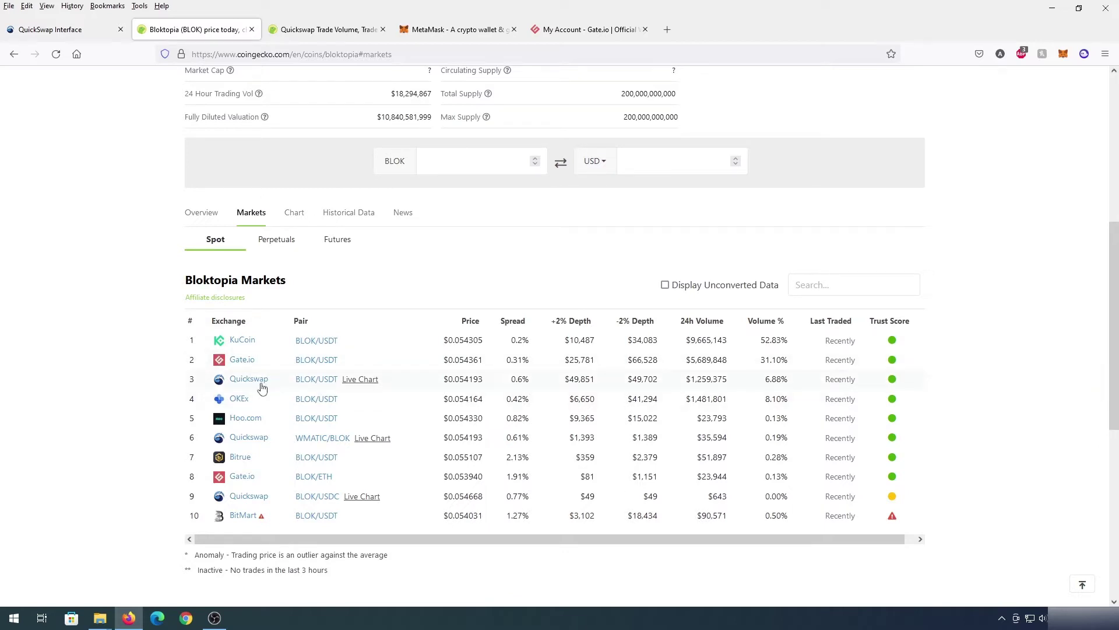
scroll(338, 283, "up", 7)
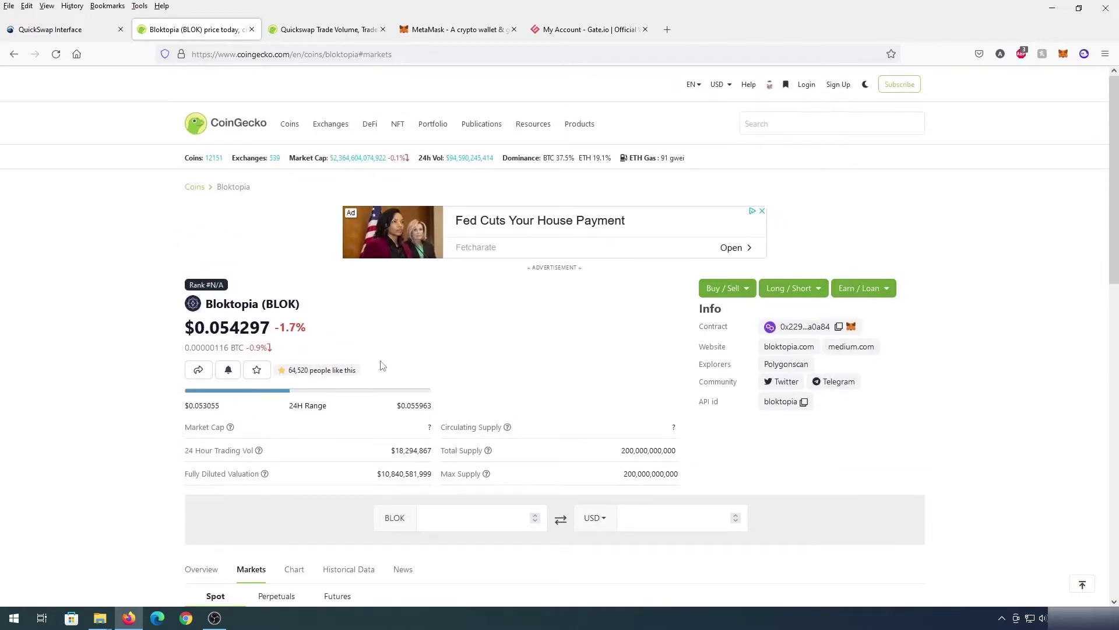
Browse the Quickswap exchange page's trading pairs, including BLOK/USDT
left_click(322, 35)
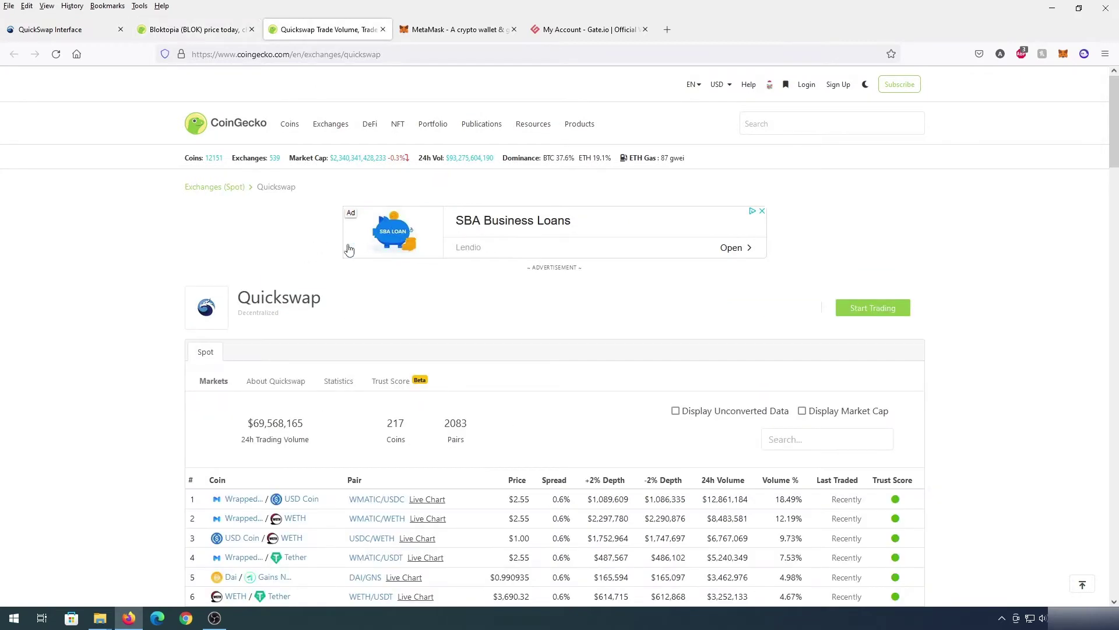
scroll(364, 296, "down", 2)
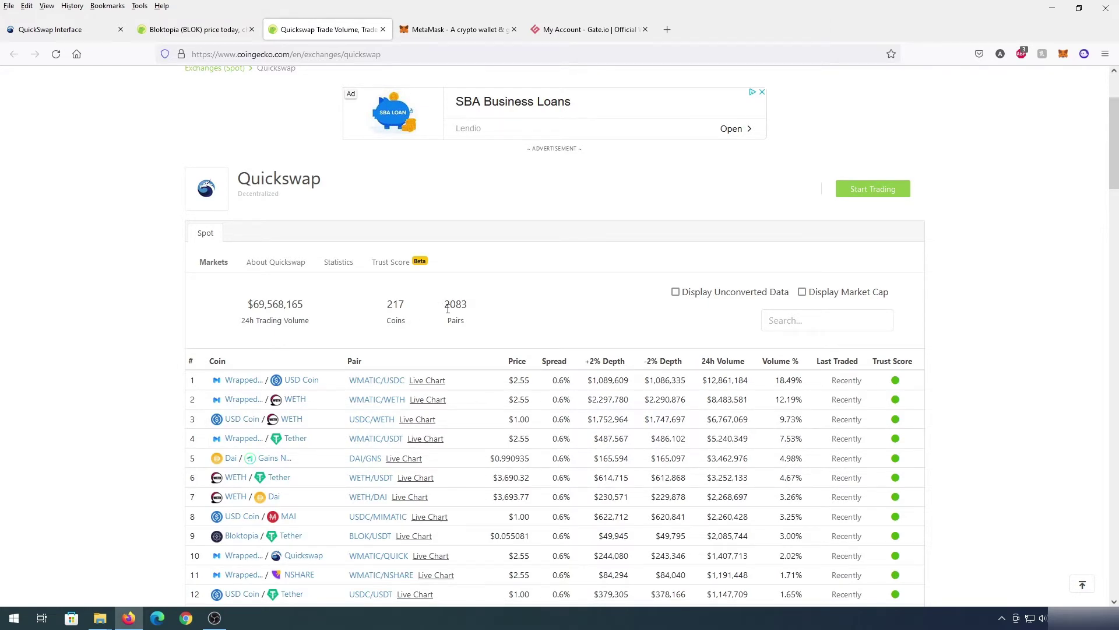
scroll(447, 308, "down", 4)
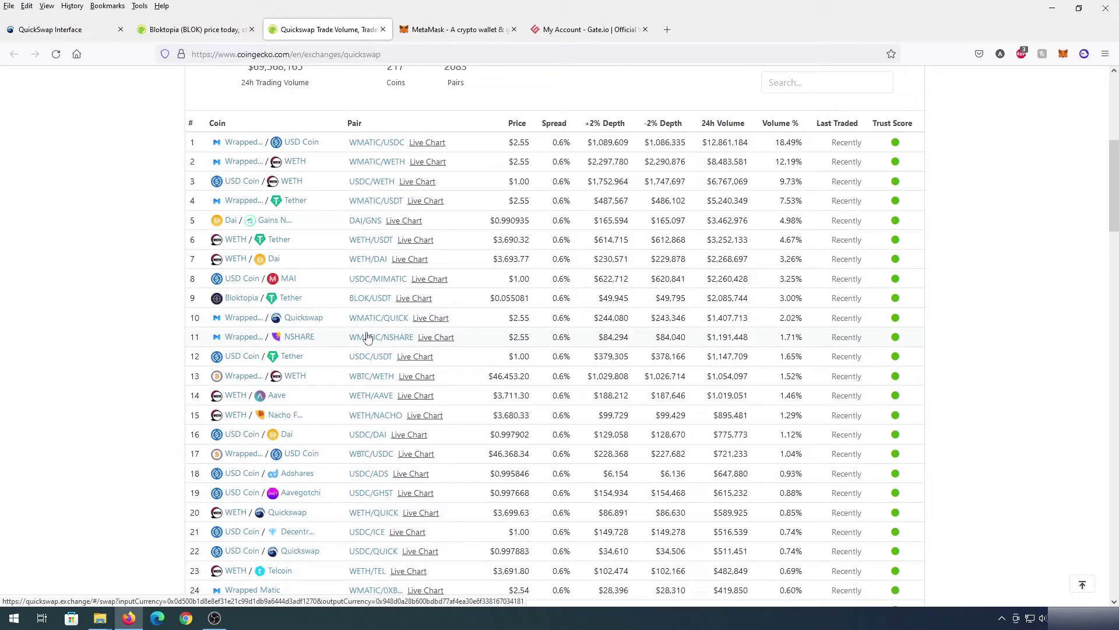
scroll(371, 335, "up", 6)
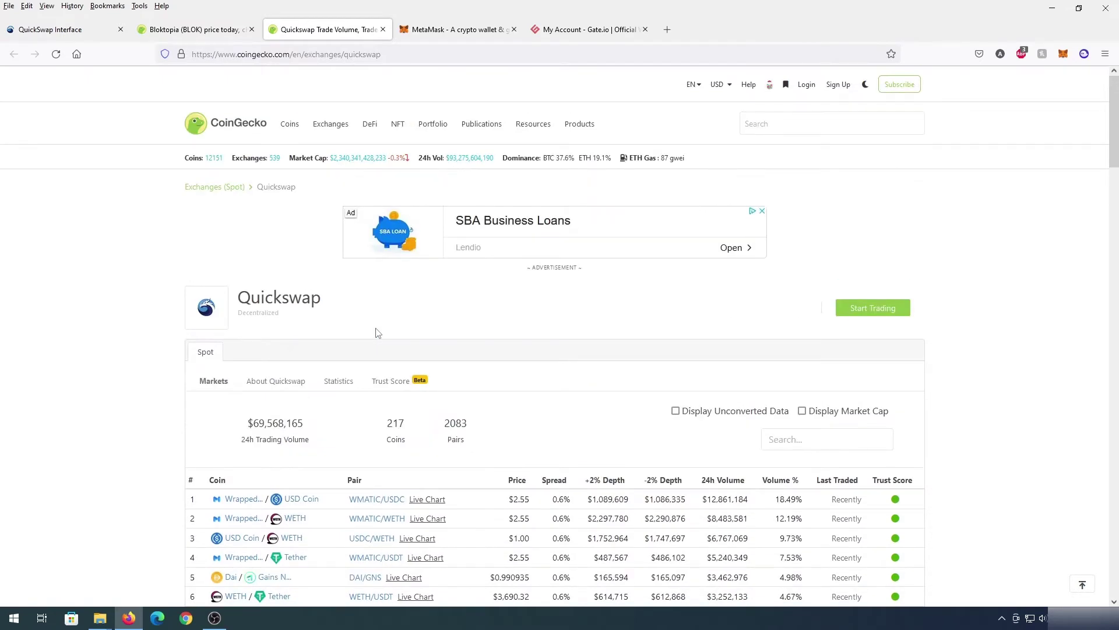
Back on QuickSwap, view the wallet options without connecting, then switch to metamask.io
left_click(59, 30)
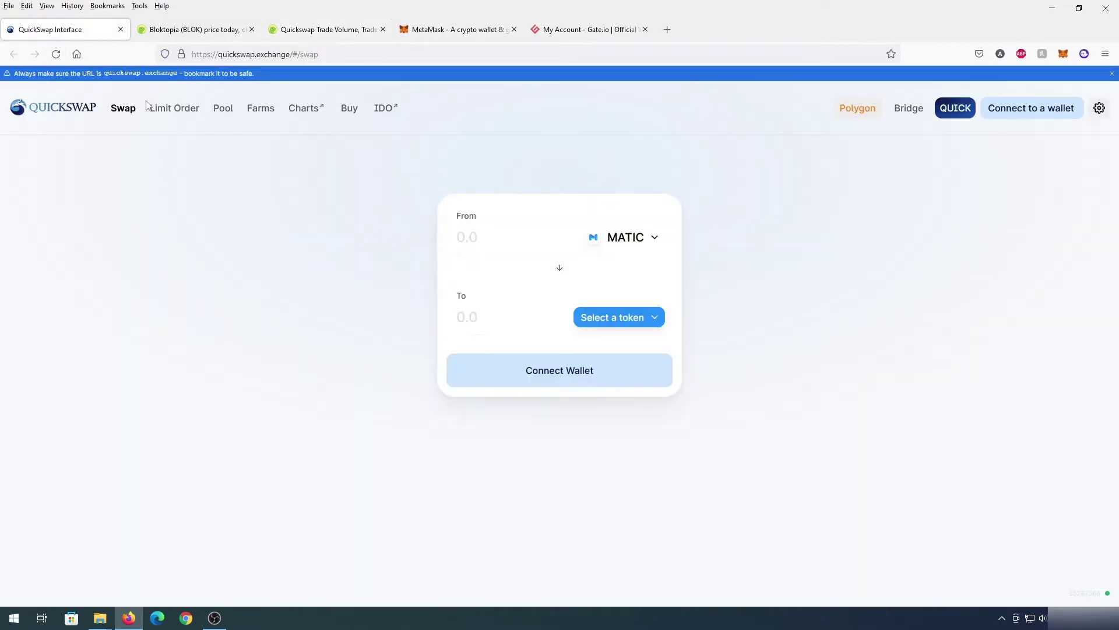
left_click(1030, 114)
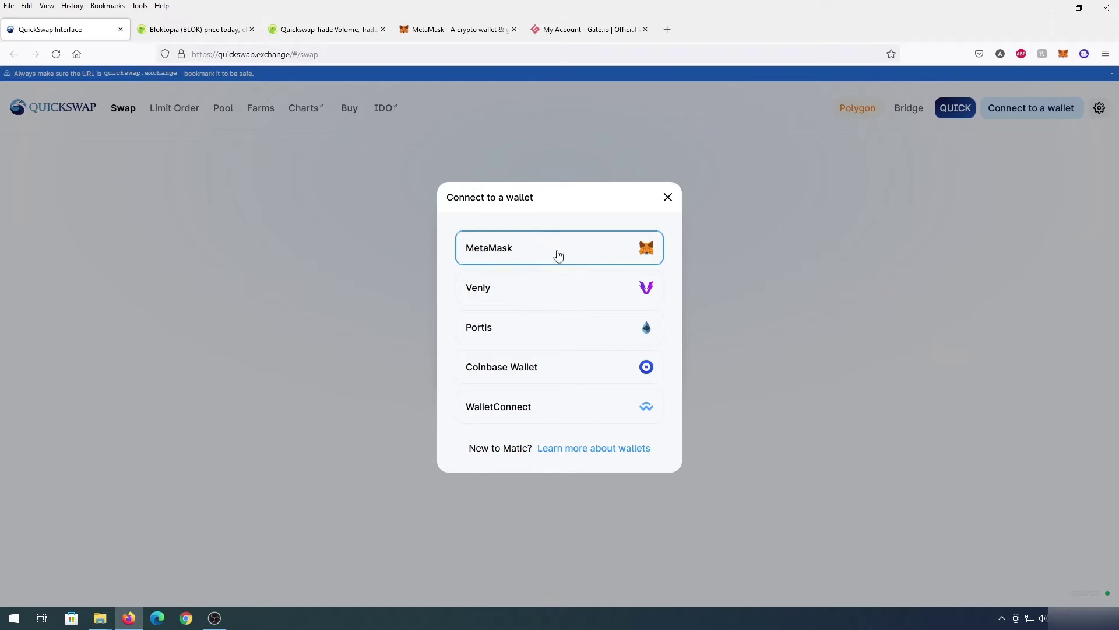
left_click(668, 198)
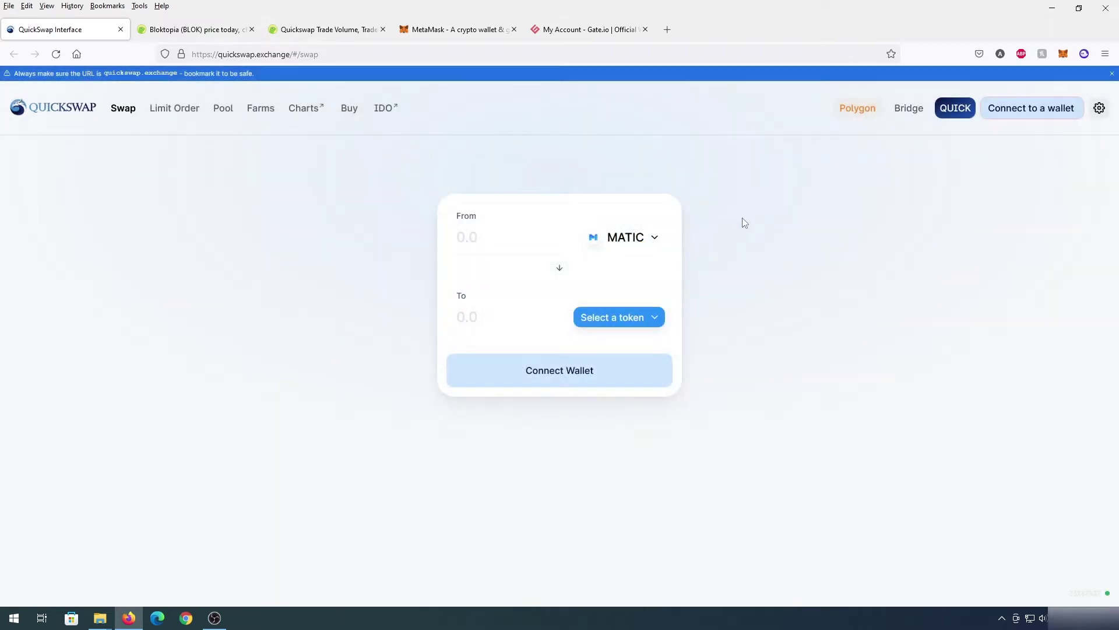
left_click(449, 29)
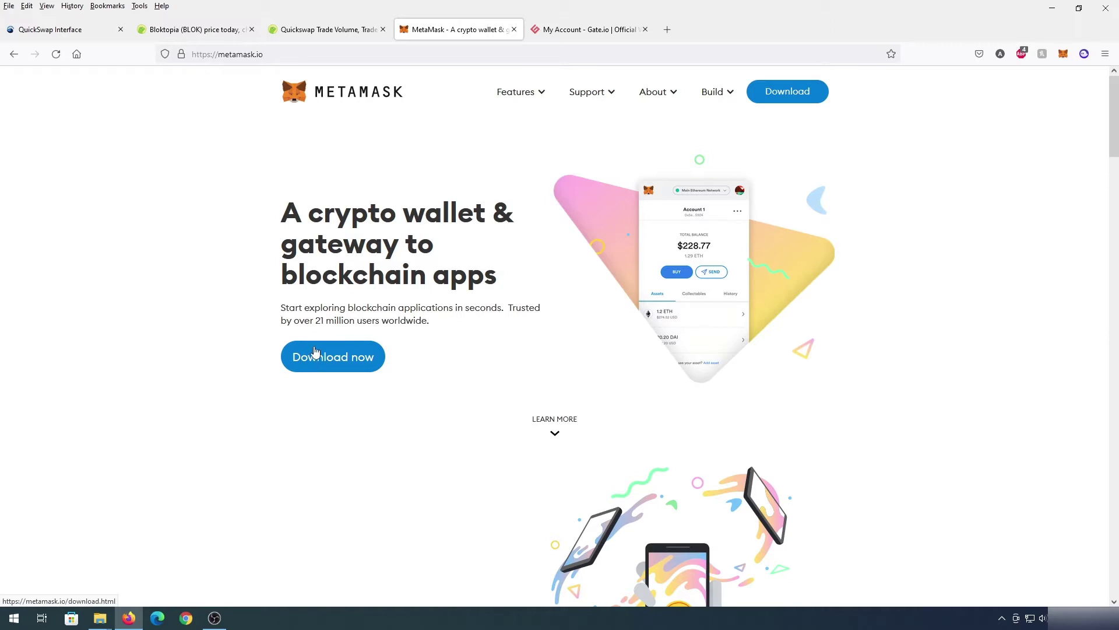
Check that MetaMask shows 0 MATIC on Matic Mainnet, then go to Gate.io's MATIC withdrawal page
left_click(1071, 54)
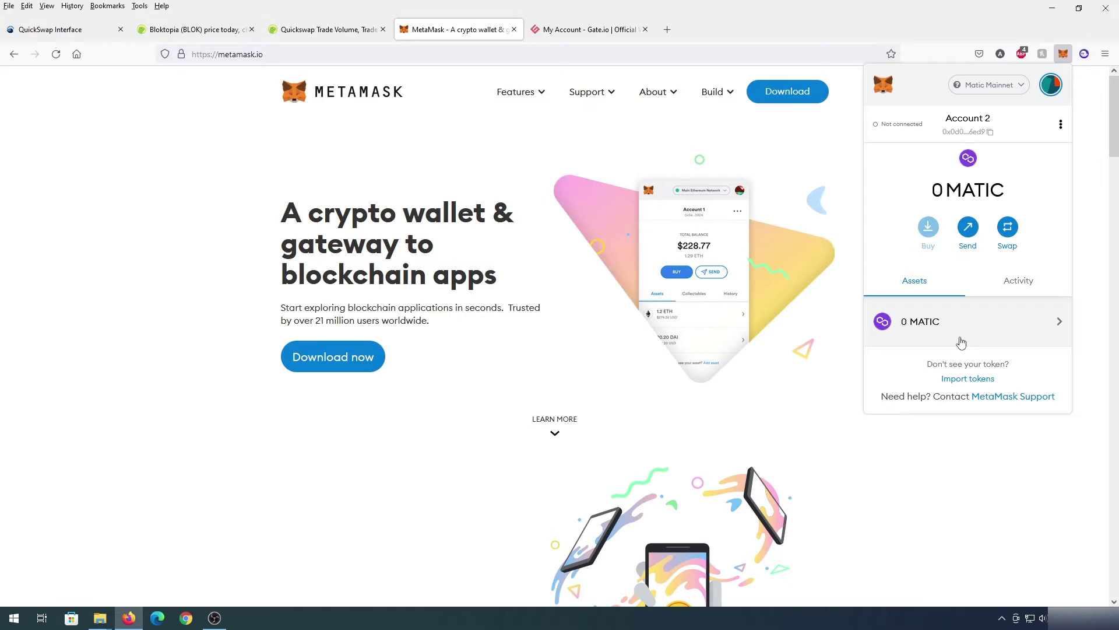
left_click(575, 29)
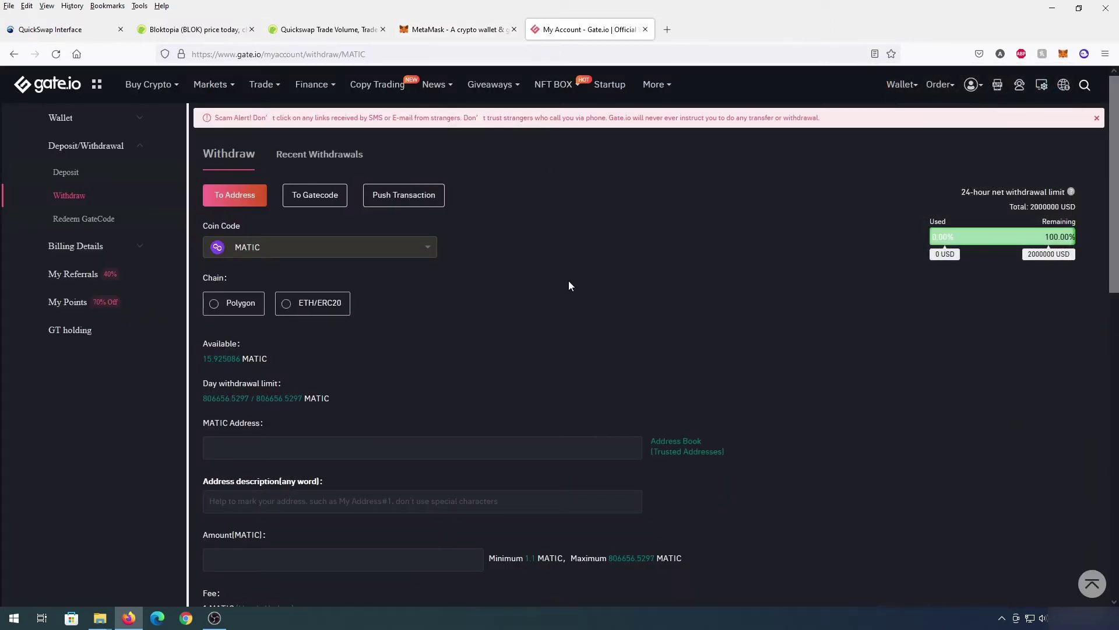
Keep MATIC as the coin, choose the Polygon chain, and enter 15.9250 as the amount
left_click(485, 268)
left_click(214, 306)
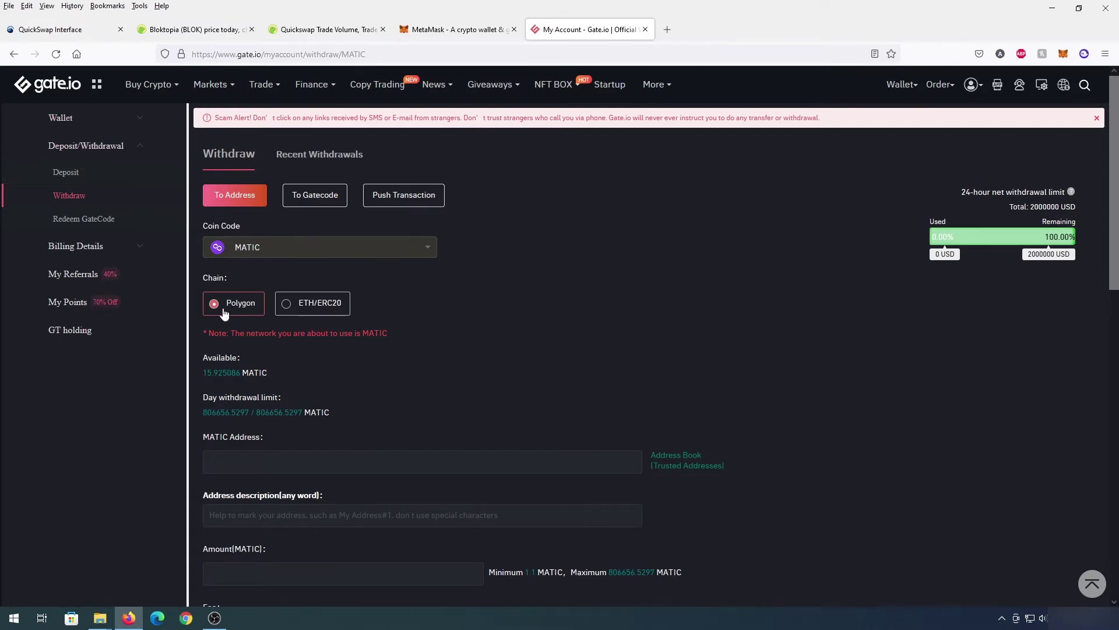
scroll(485, 348, "down", 2)
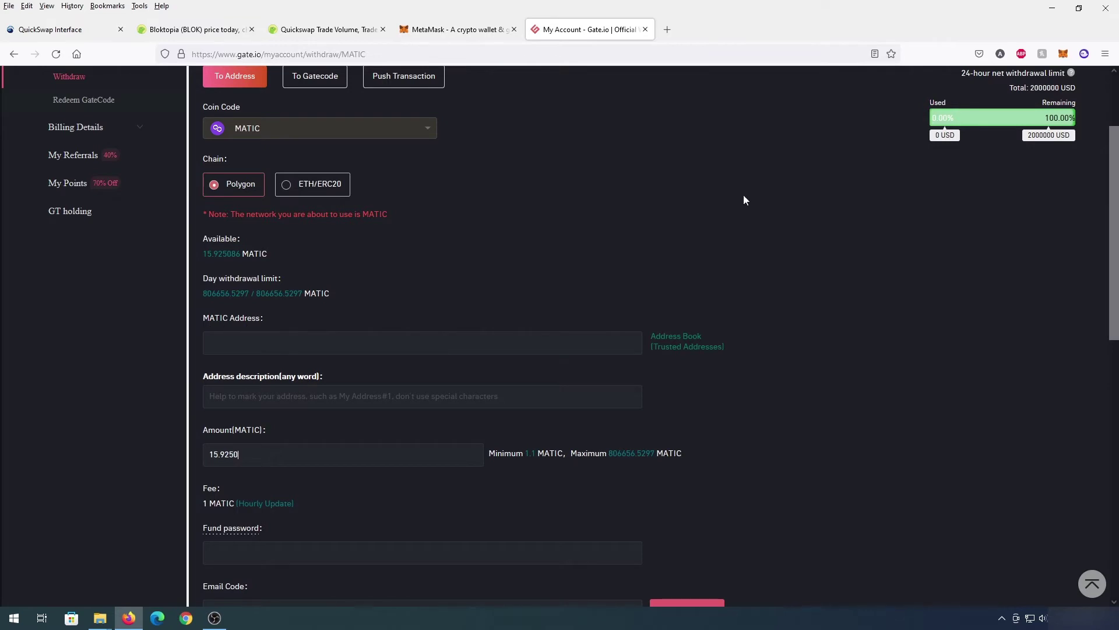
left_click(1064, 56)
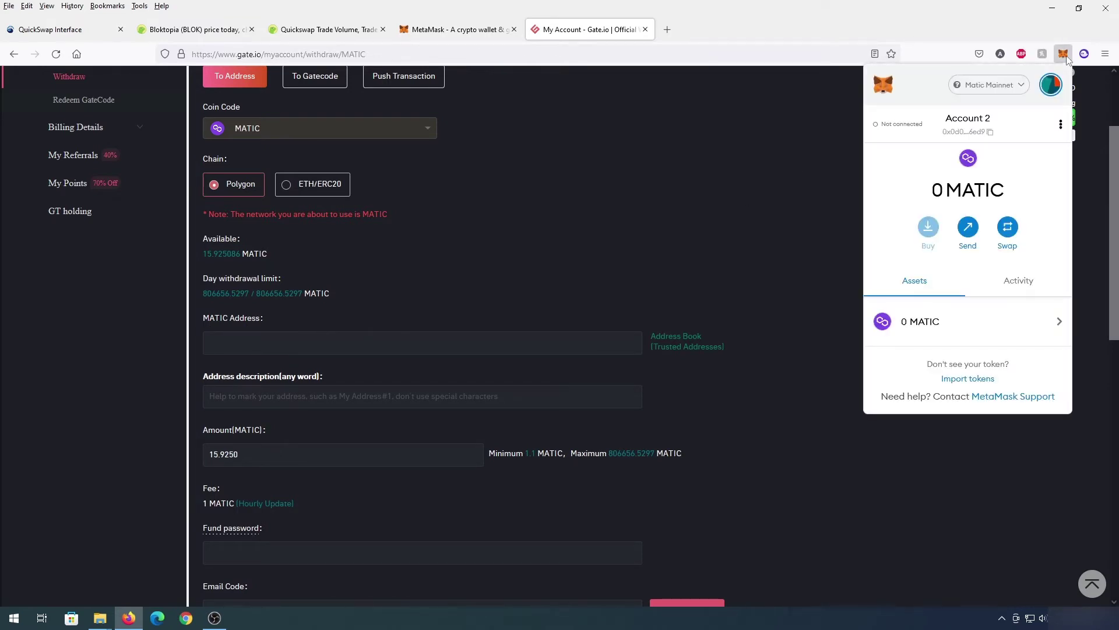
Copy the MetaMask account address and paste it as the MATIC destination address
left_click(989, 135)
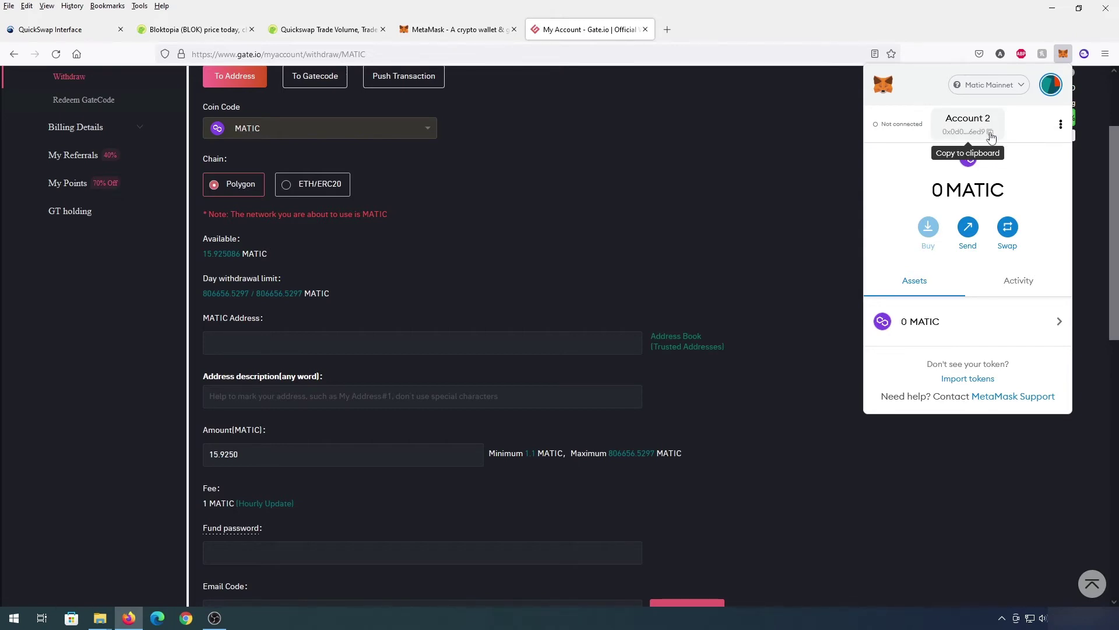
left_click(351, 343)
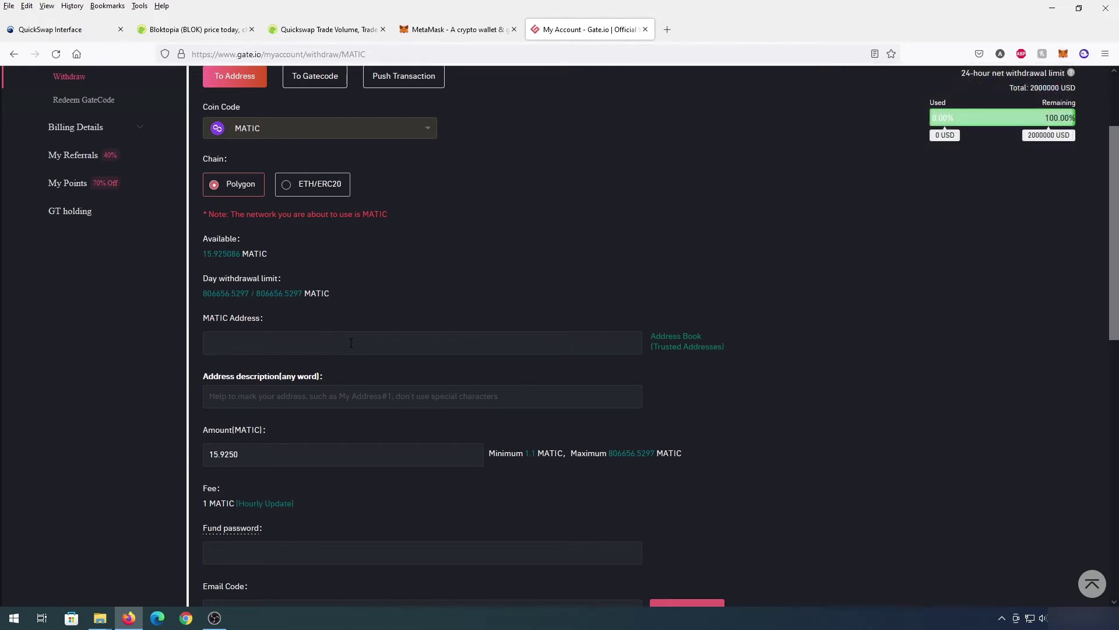
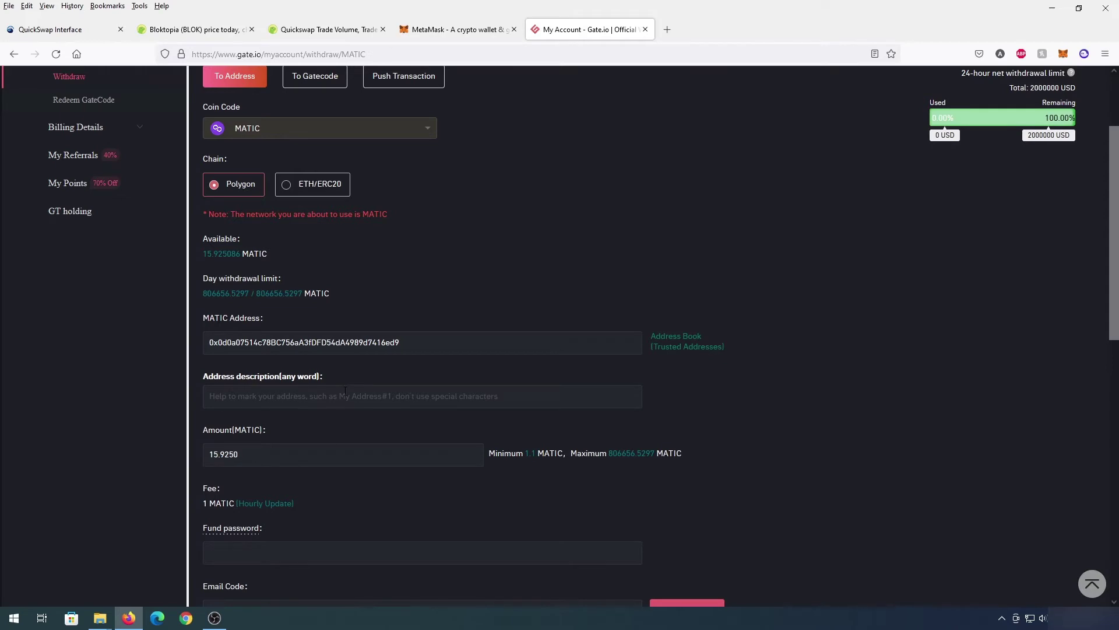
scroll(390, 379, "down", 5)
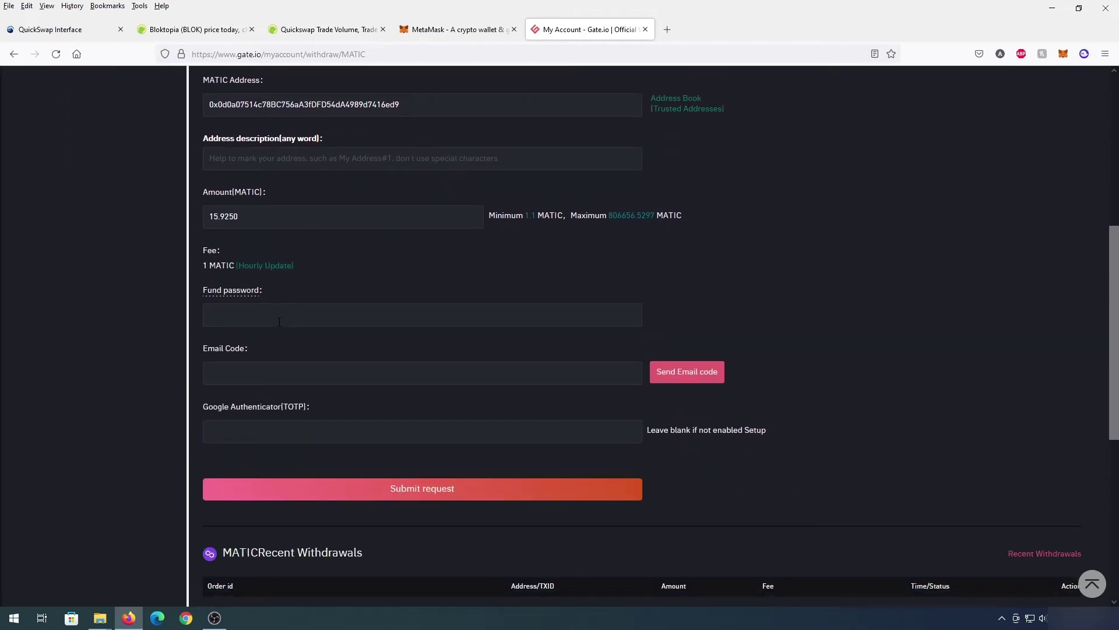
Enter the fund password, request the e-mail code, and fill in the e-mail and authenticator codes
left_click(322, 317)
key("ctrl+v")
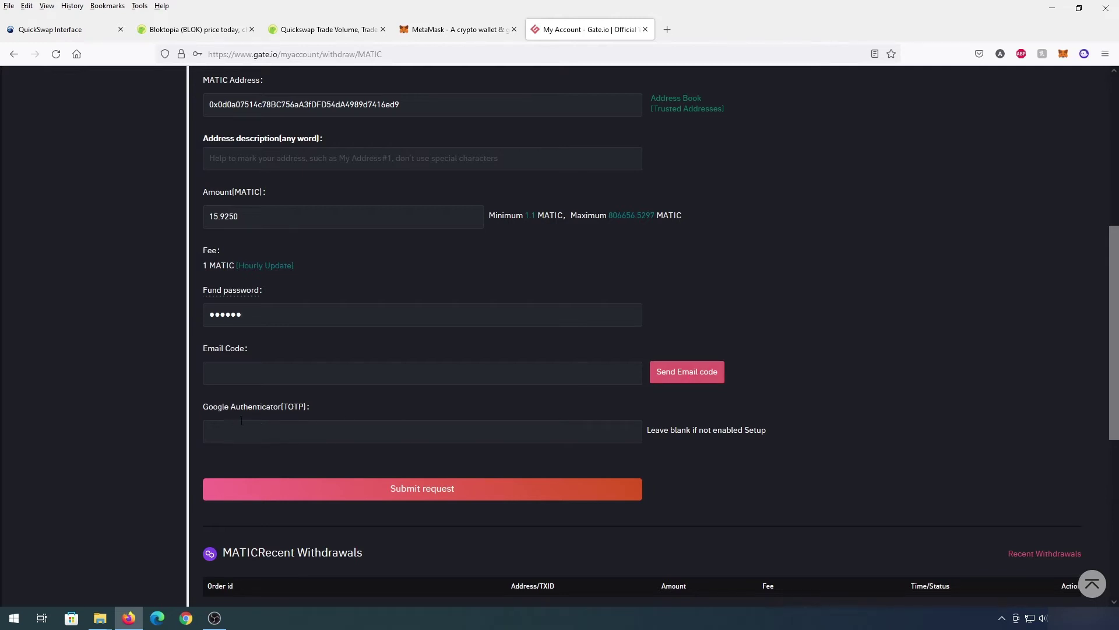
left_click(712, 370)
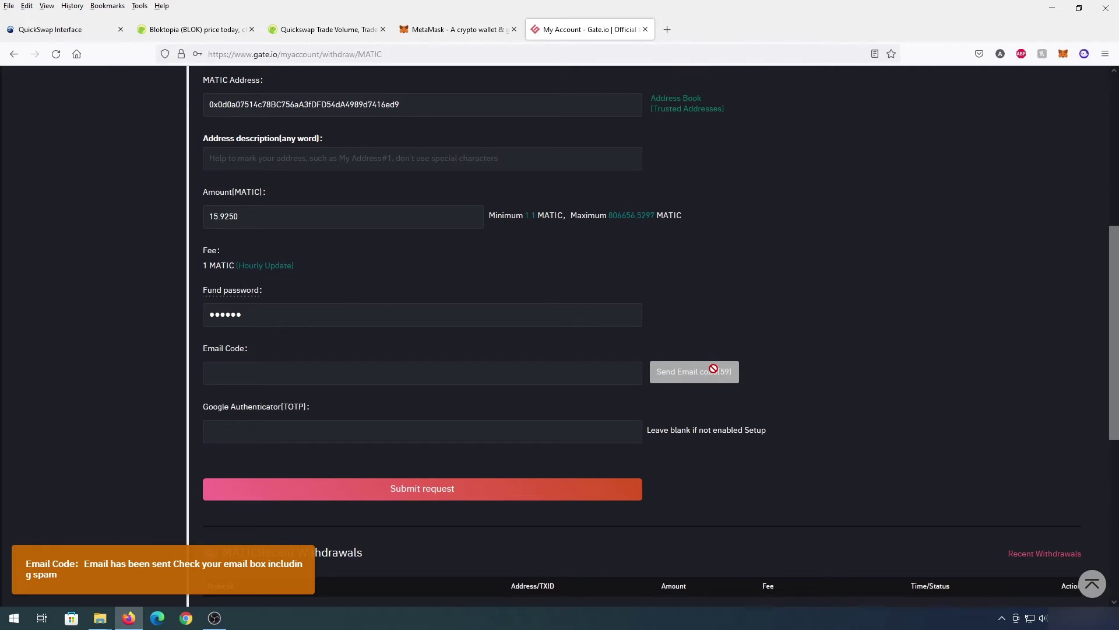
left_click(422, 373)
left_click(373, 431)
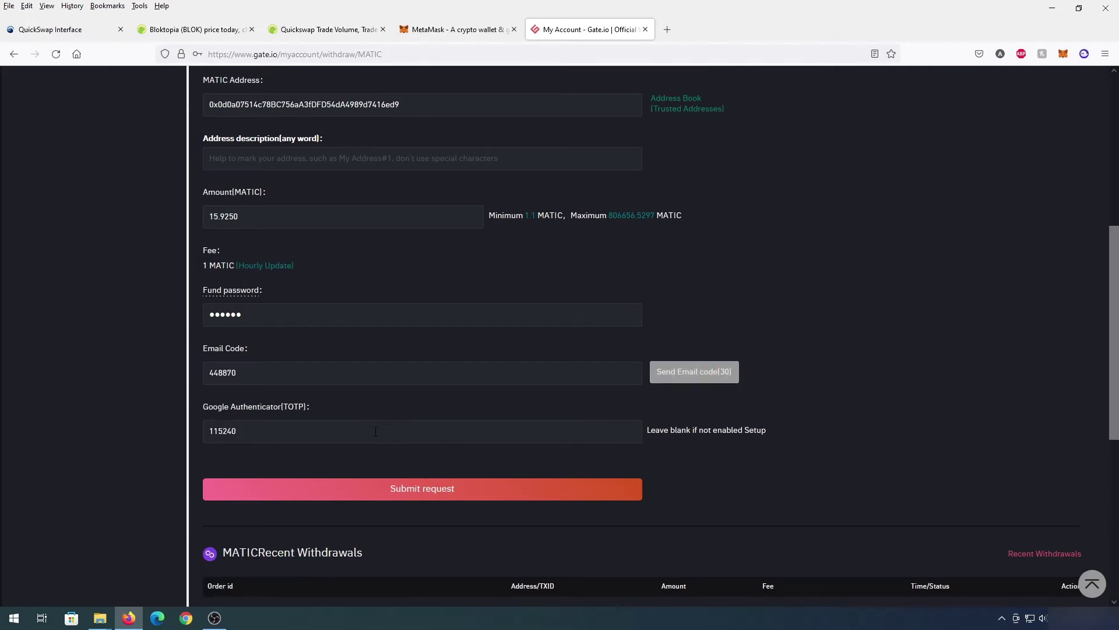
Submit the 15.925 MATIC withdrawal, pass the slider check, and confirm MetaMask now holds 14.925 MATIC
left_click(425, 495)
left_click(461, 478)
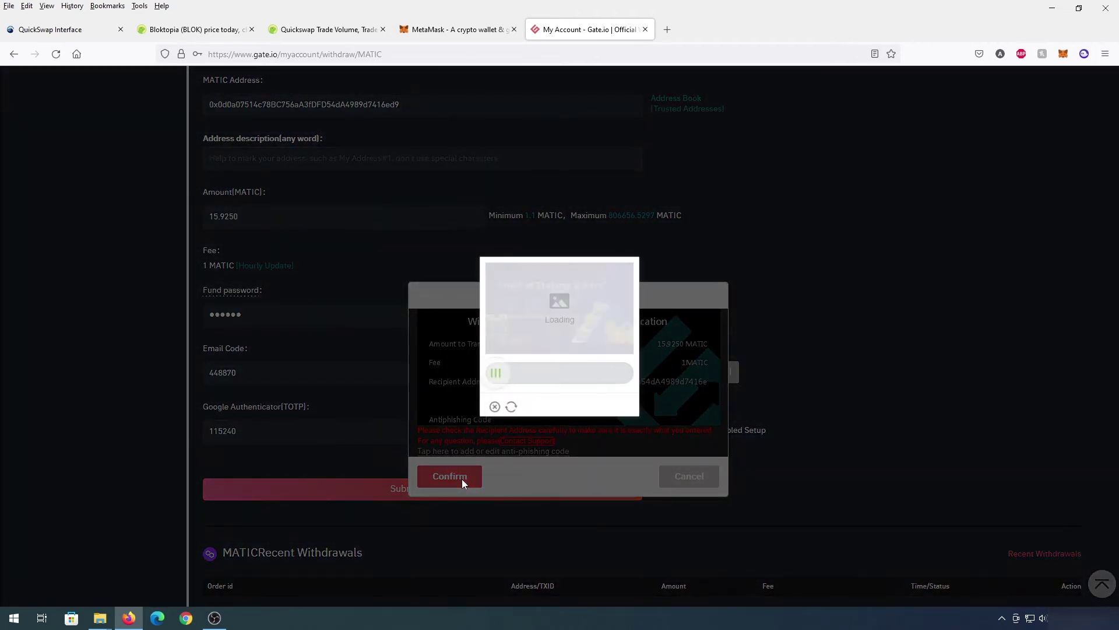
left_click_drag(496, 373, 561, 376)
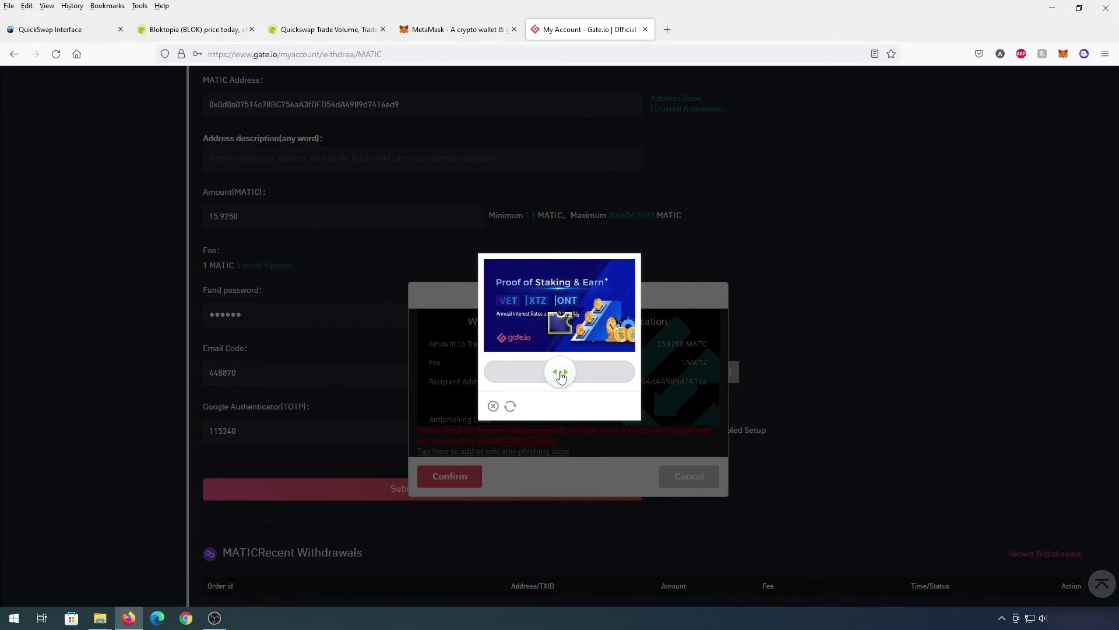
left_click_drag(562, 376, 560, 376)
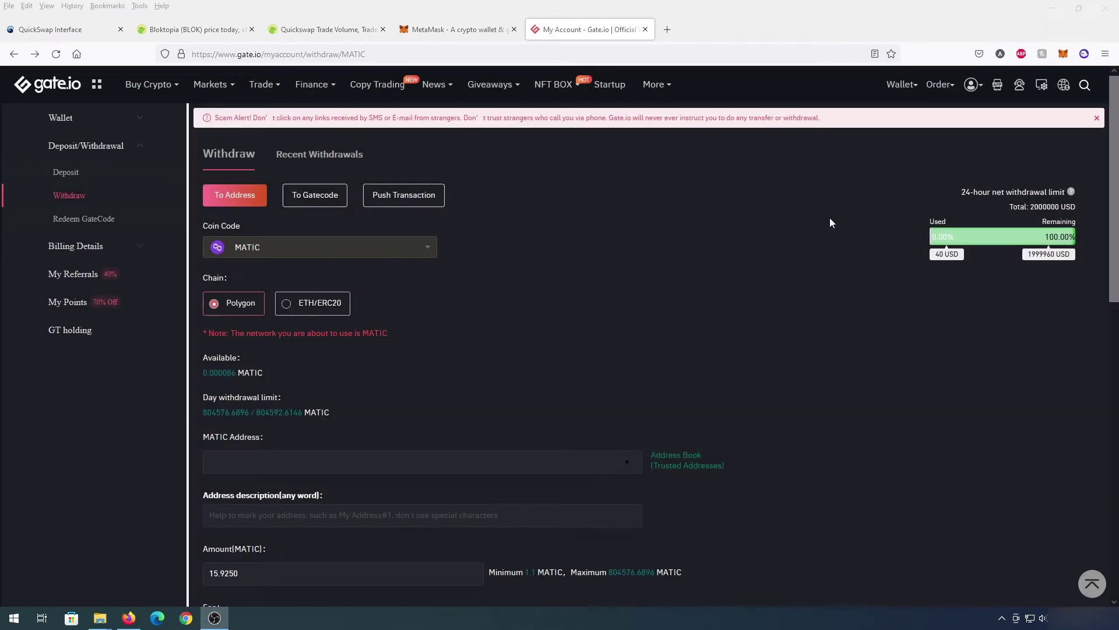
left_click(1063, 54)
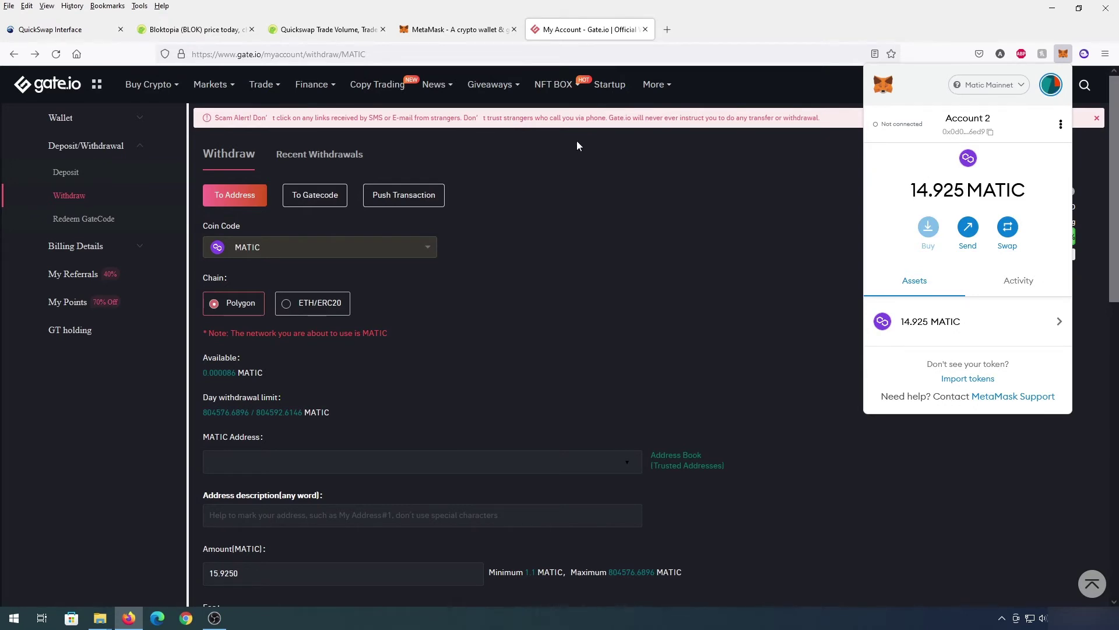
left_click(44, 31)
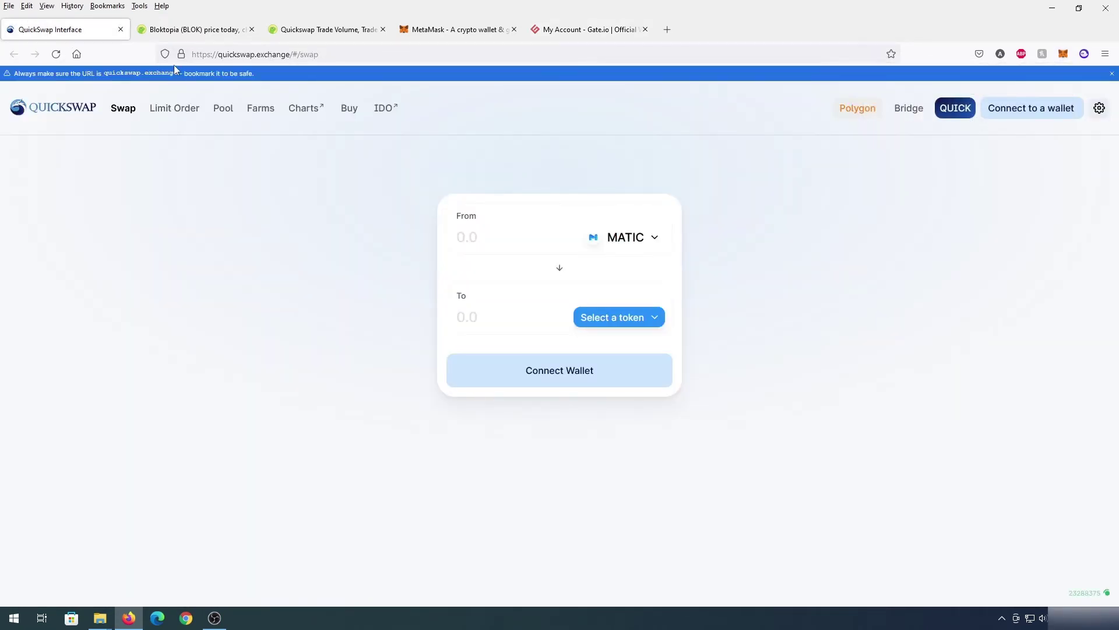
Connect MetaMask's Account 2 to QuickSwap so the swap form shows 14.925 MATIC
left_click(1033, 117)
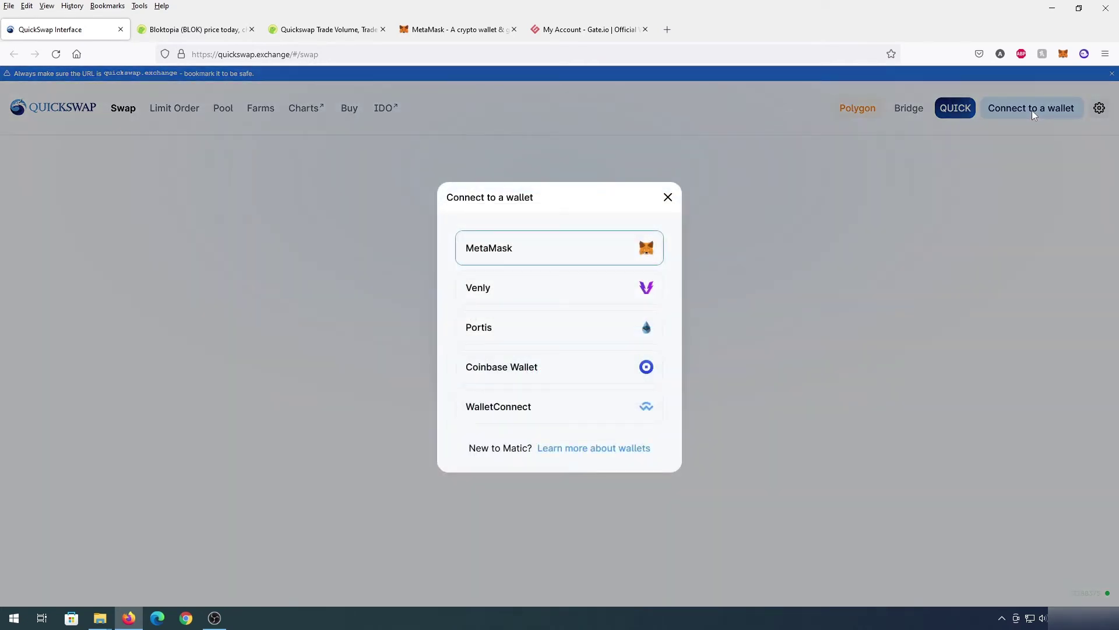
left_click(504, 257)
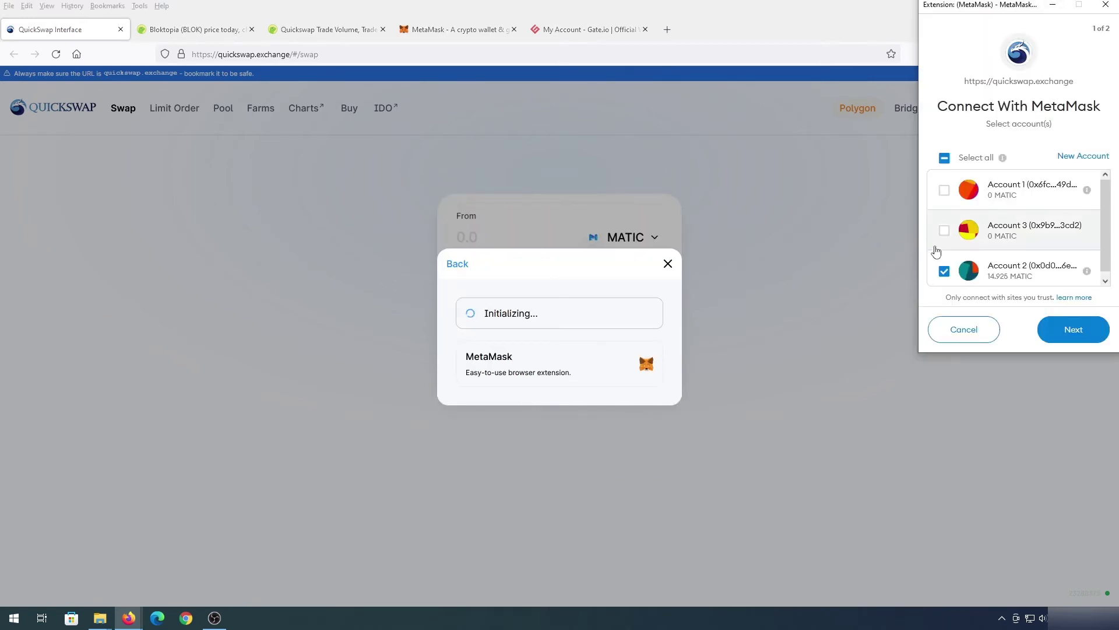
left_click(1072, 335)
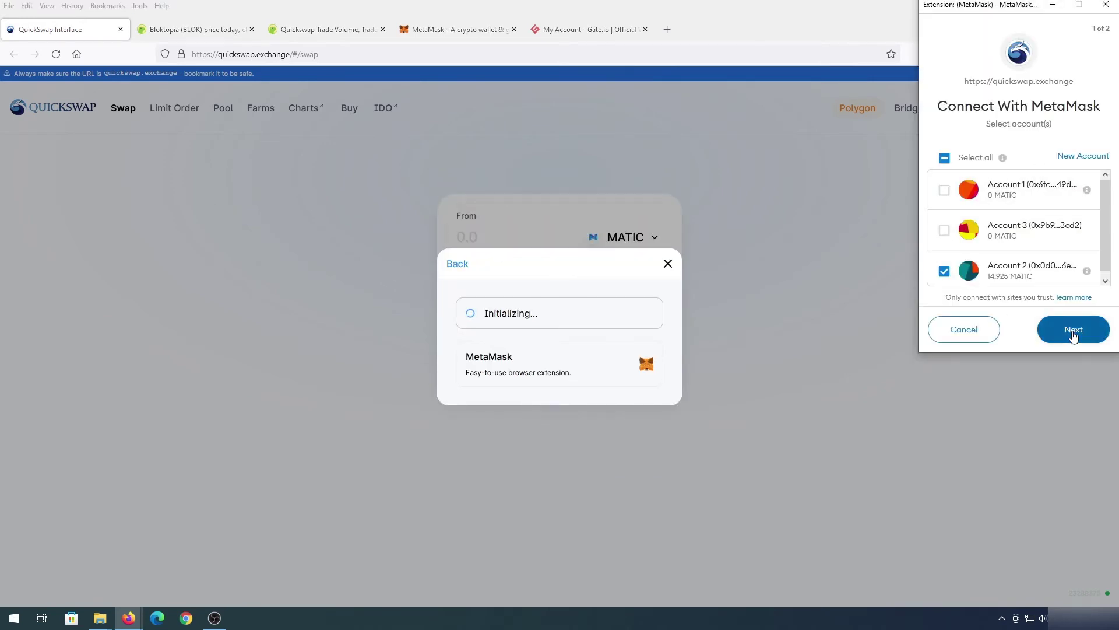
left_click(1073, 330)
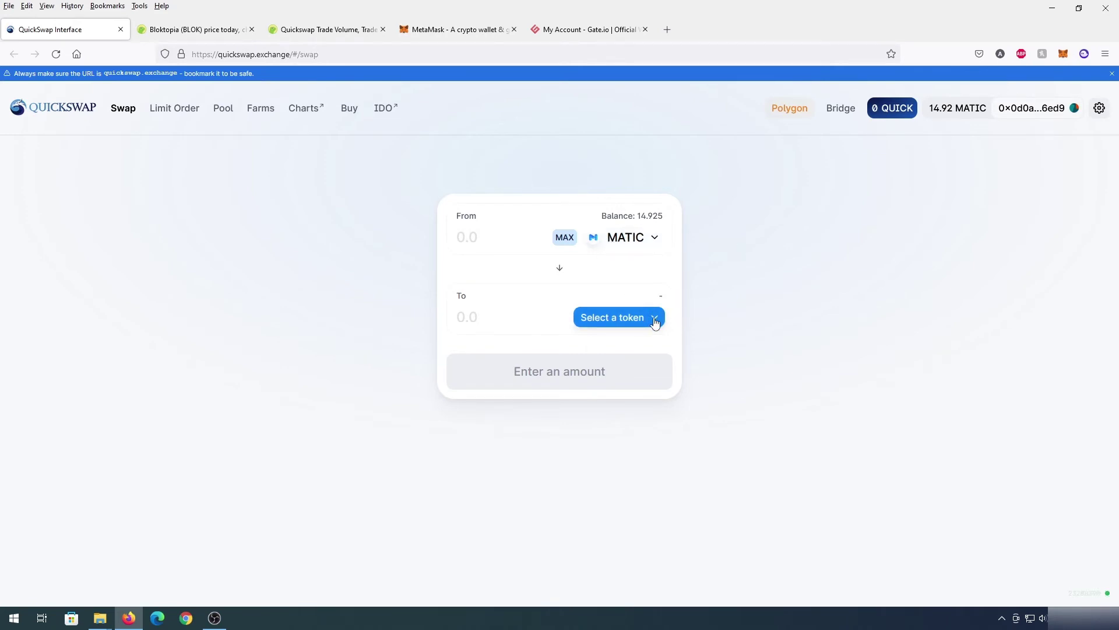
Search 'blok' in the To token list and pick BLOK as the token to receive
left_click(655, 323)
left_click(521, 168)
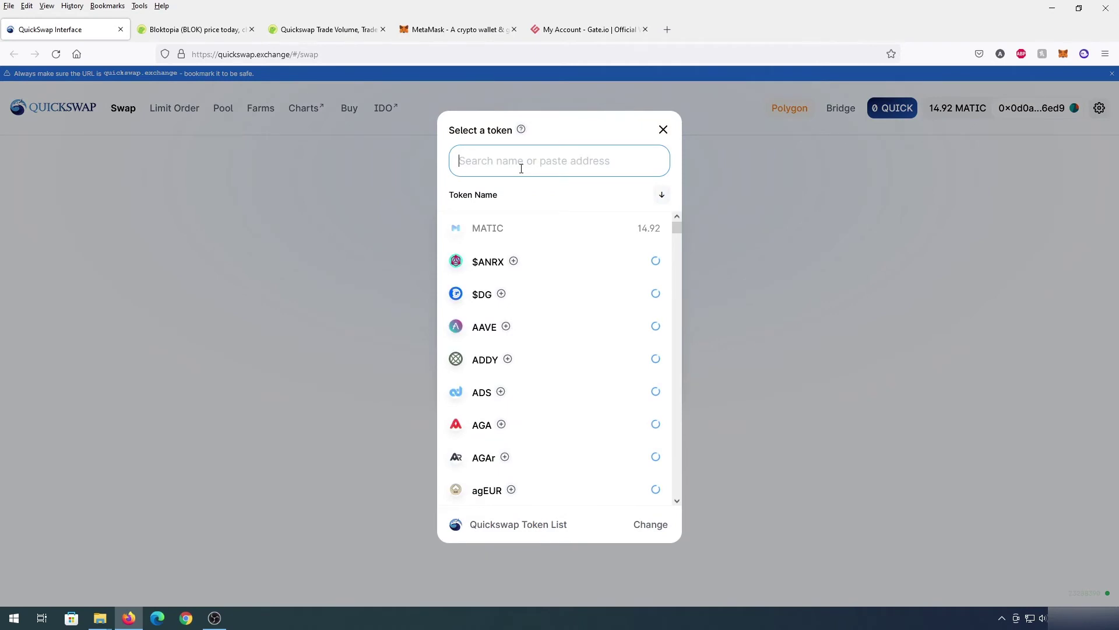
type("blok")
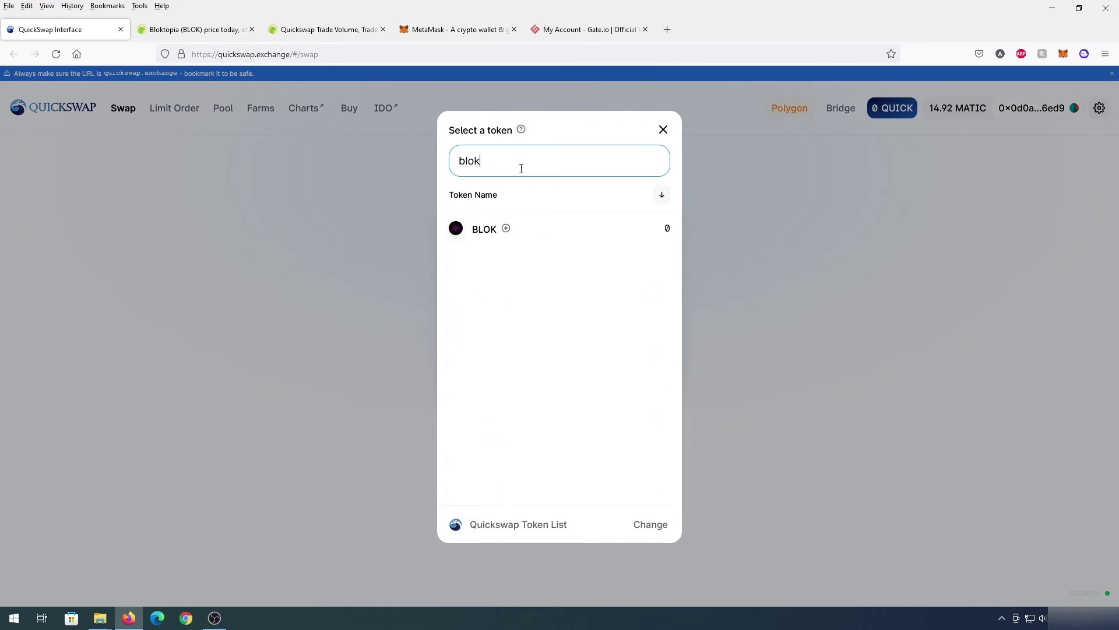
left_click(493, 232)
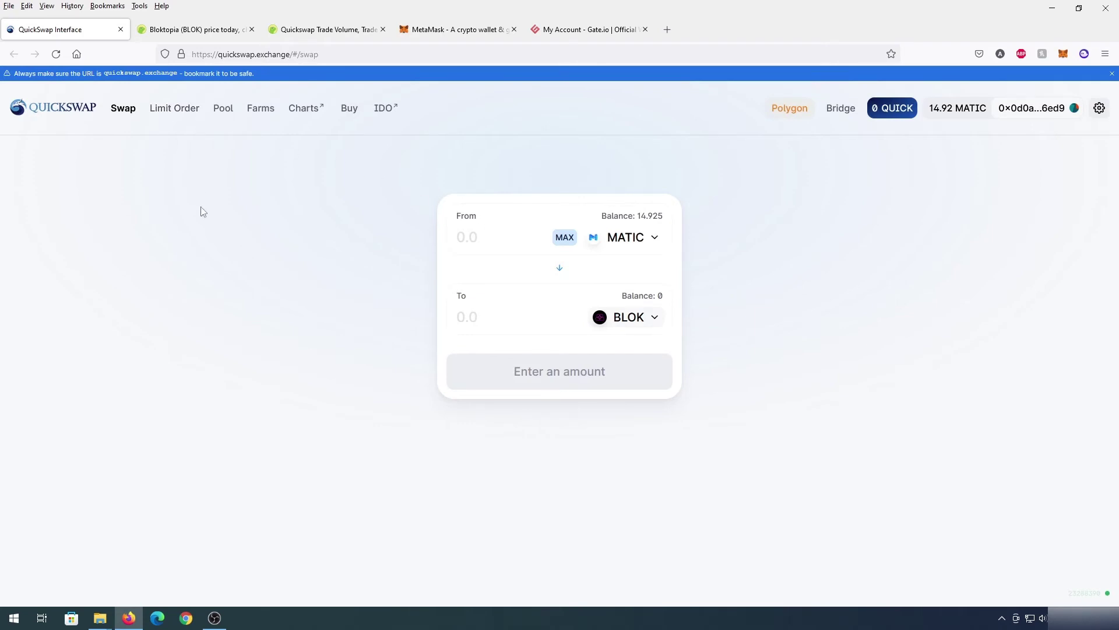
Open the Quickswap WMATIC/BLOK pair from Bloktopia's CoinGecko Markets table in a new tab
left_click(193, 33)
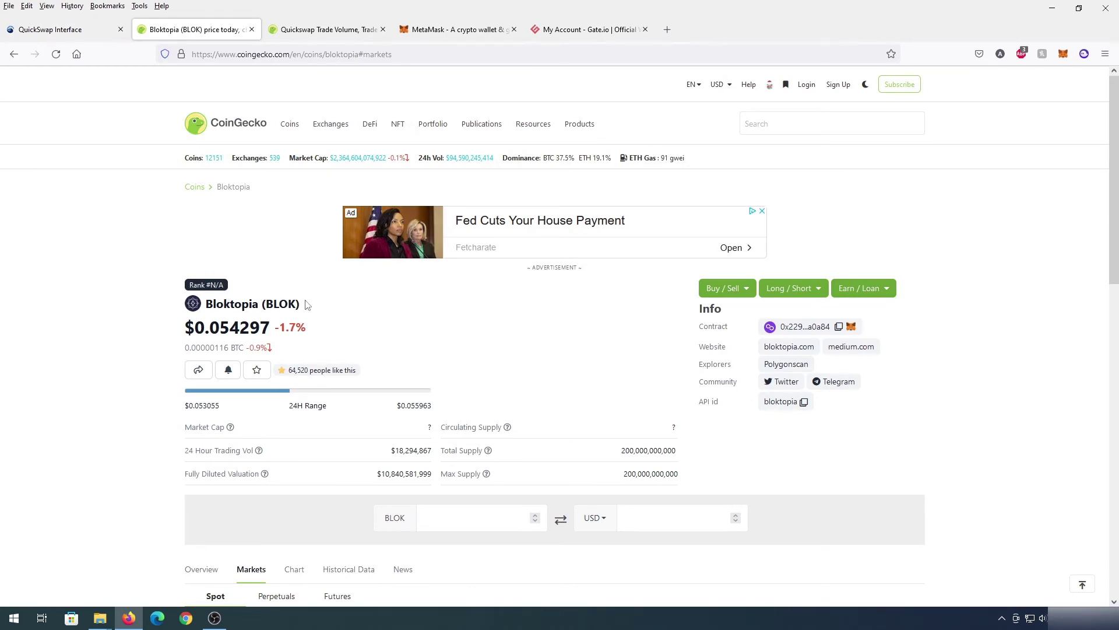
scroll(314, 303, "down", 6)
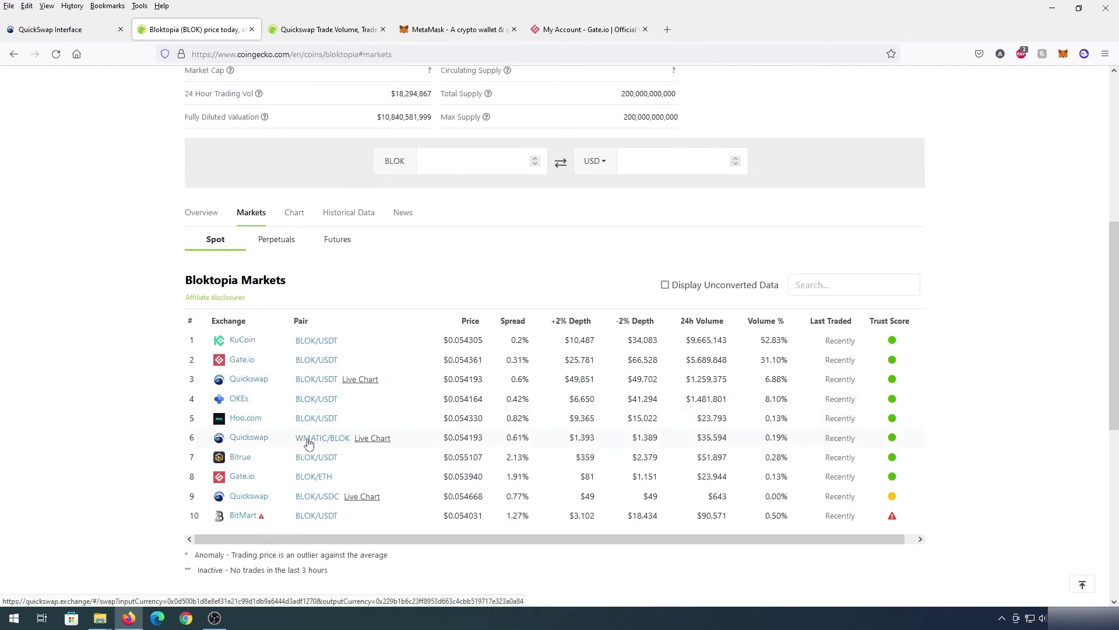
middle_click(333, 443)
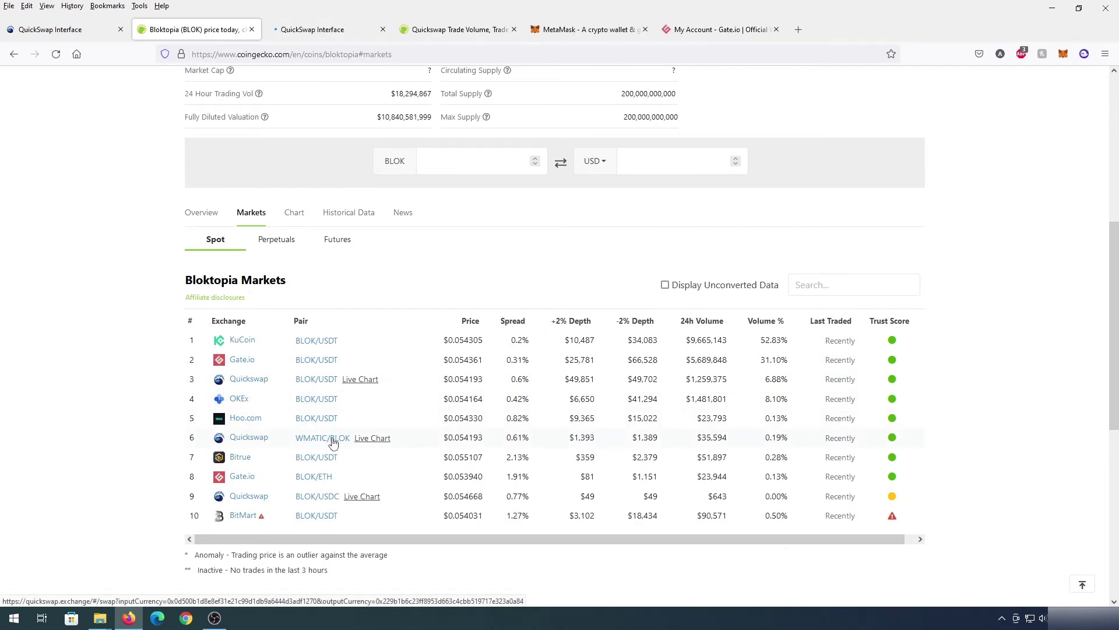
Accept the imported BLOK token warning, then enter 10 MATIC, quoting about 449.932 BLOK
left_click(309, 34)
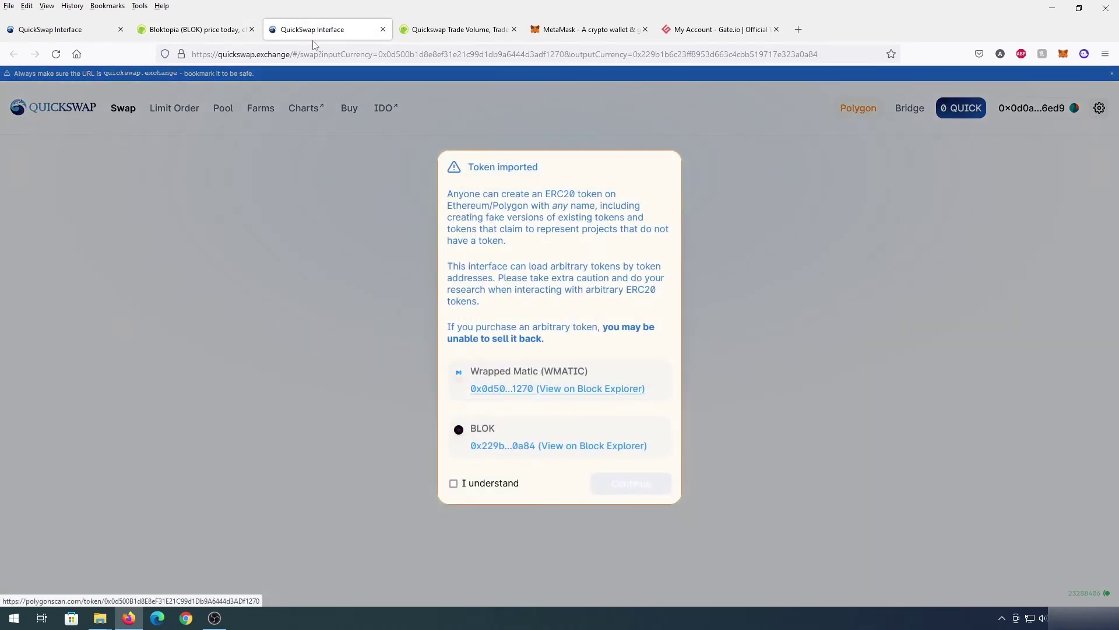
left_click(477, 483)
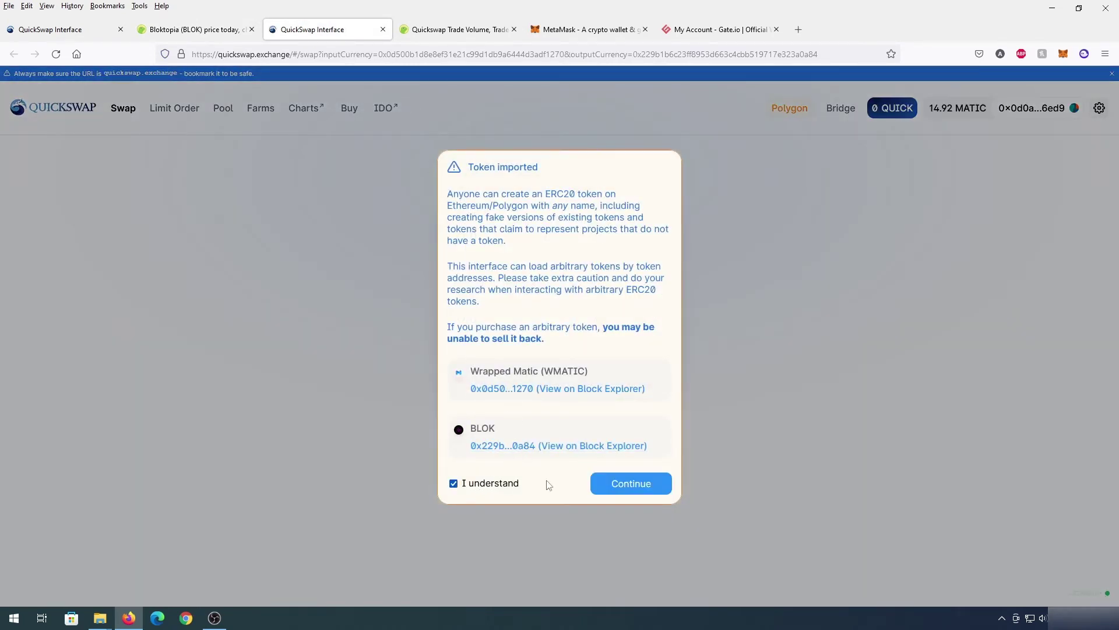
left_click(630, 491)
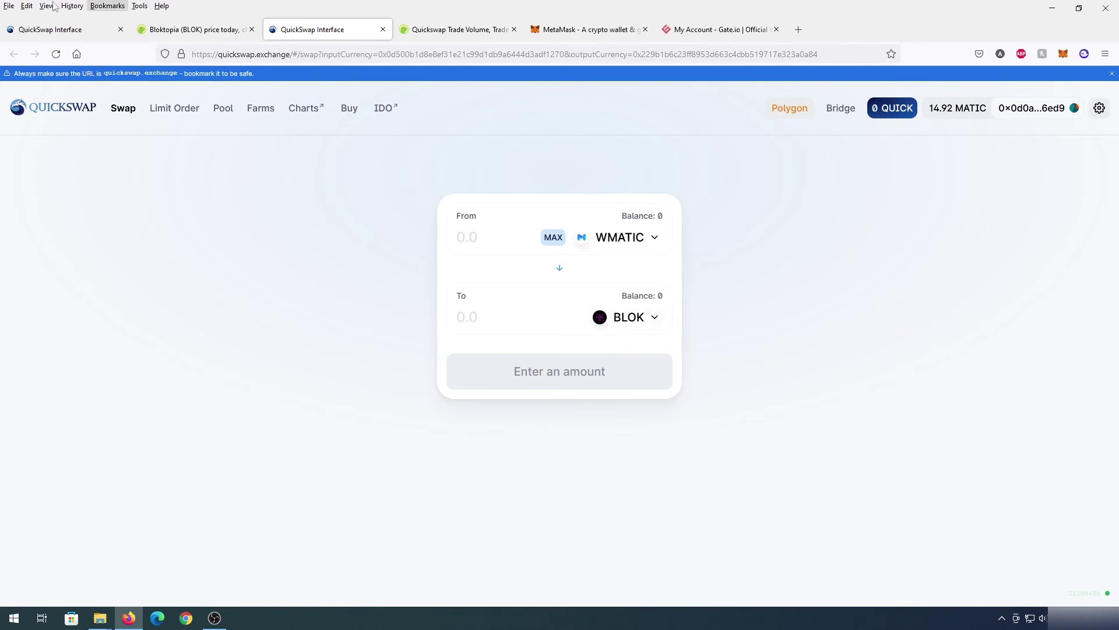
left_click(46, 30)
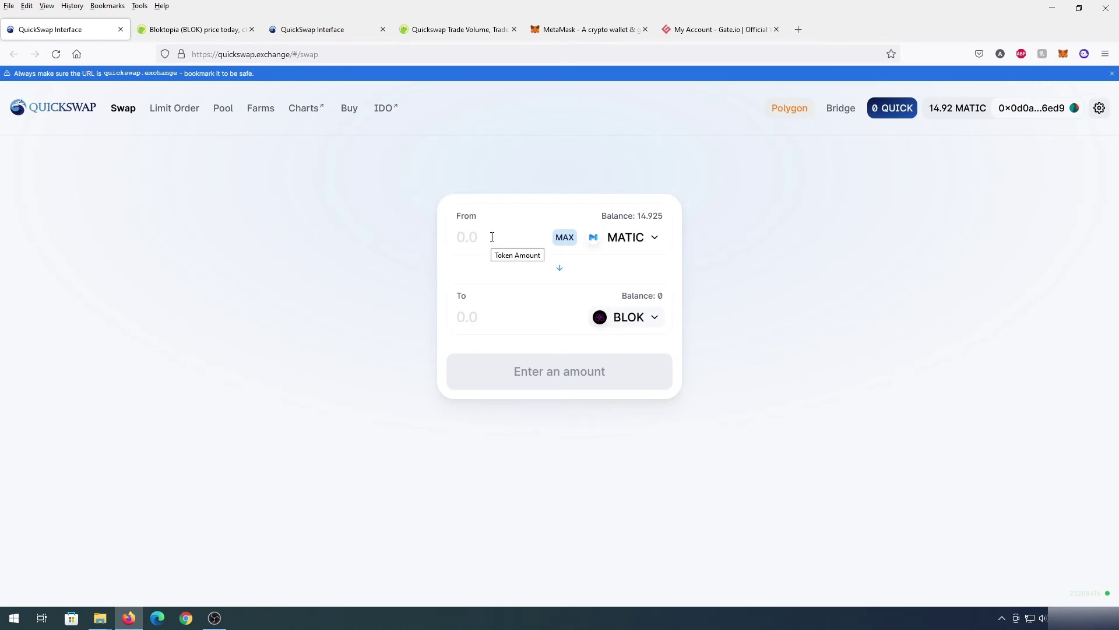
type("10")
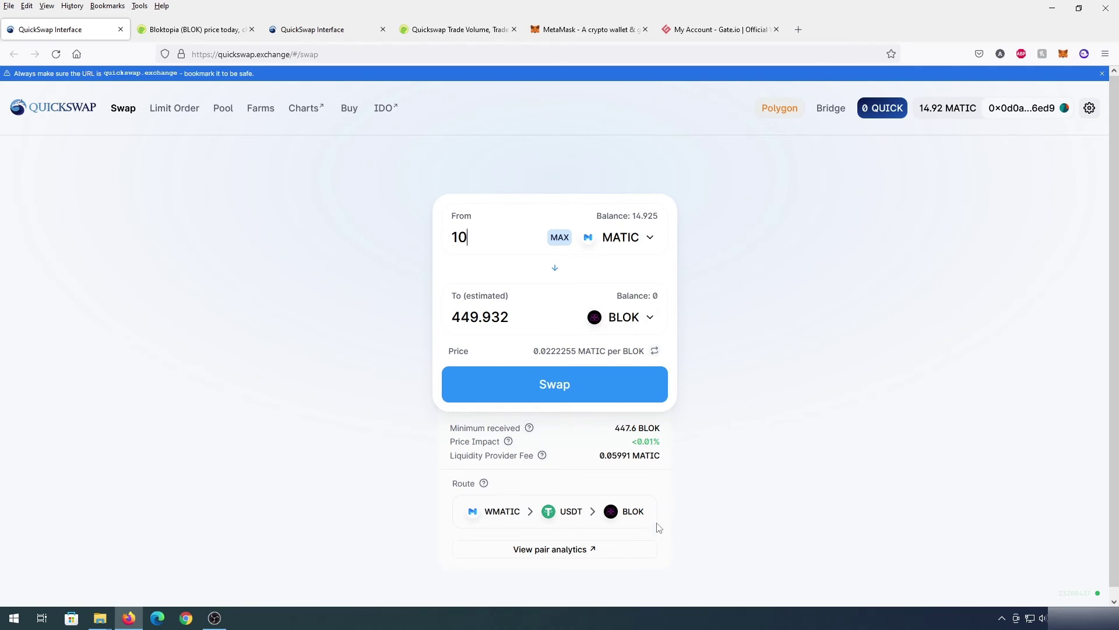
Submit the 10 MATIC to ~449.9 BLOK swap and confirm it in MetaMask
left_click(565, 394)
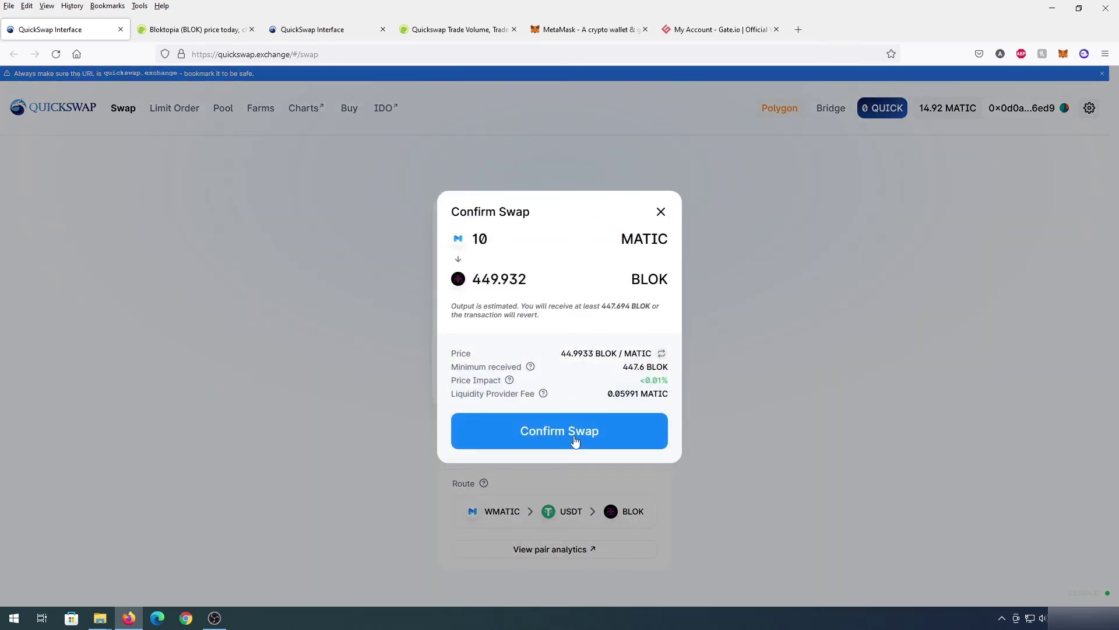
left_click(575, 441)
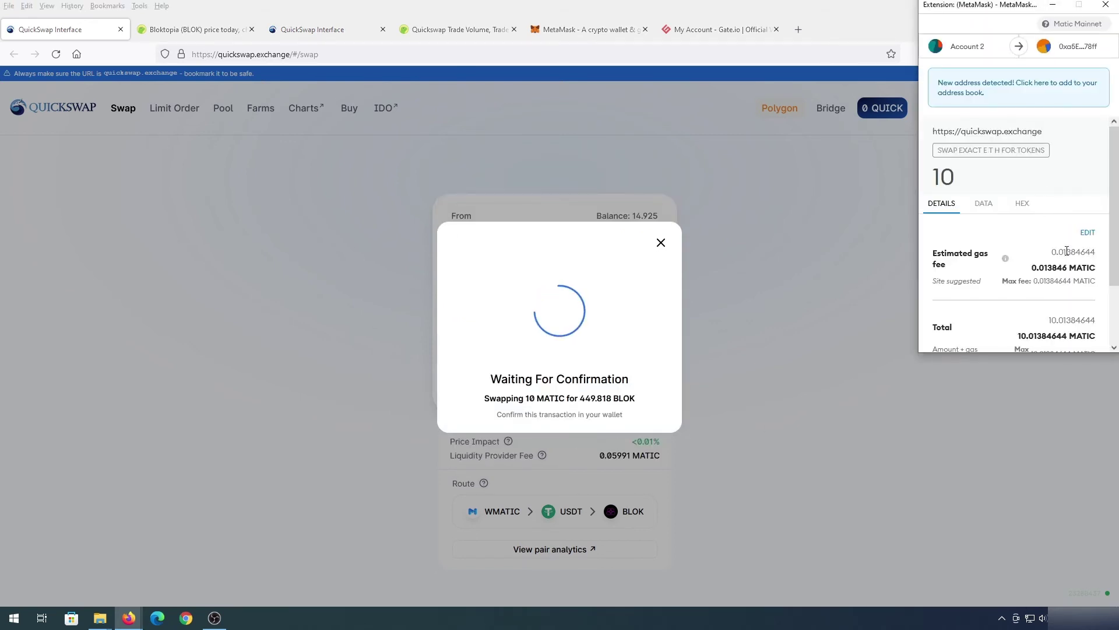
scroll(1065, 257, "down", 2)
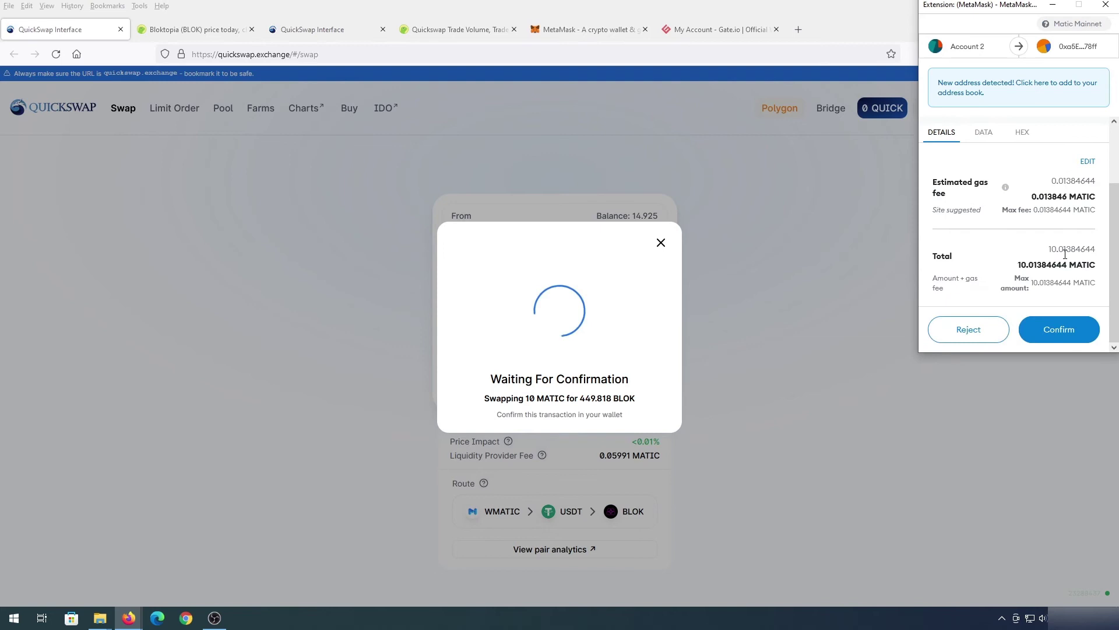
left_click(1058, 330)
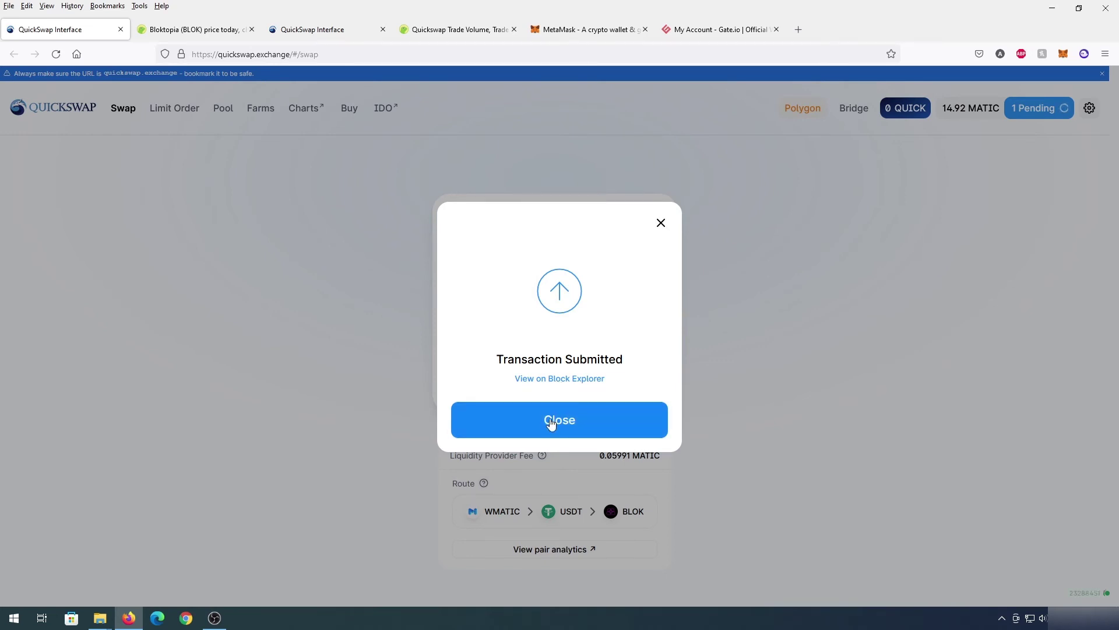
Start a custom token import in MetaMask's Assets, then go to the CoinGecko Bloktopia tab
left_click(1063, 54)
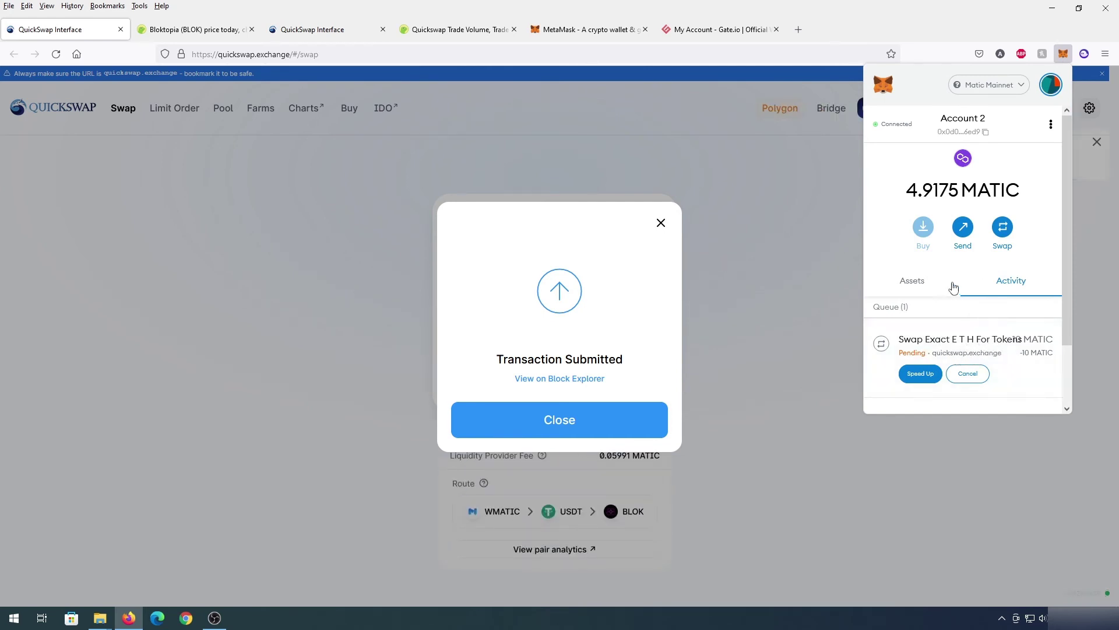
left_click(916, 288)
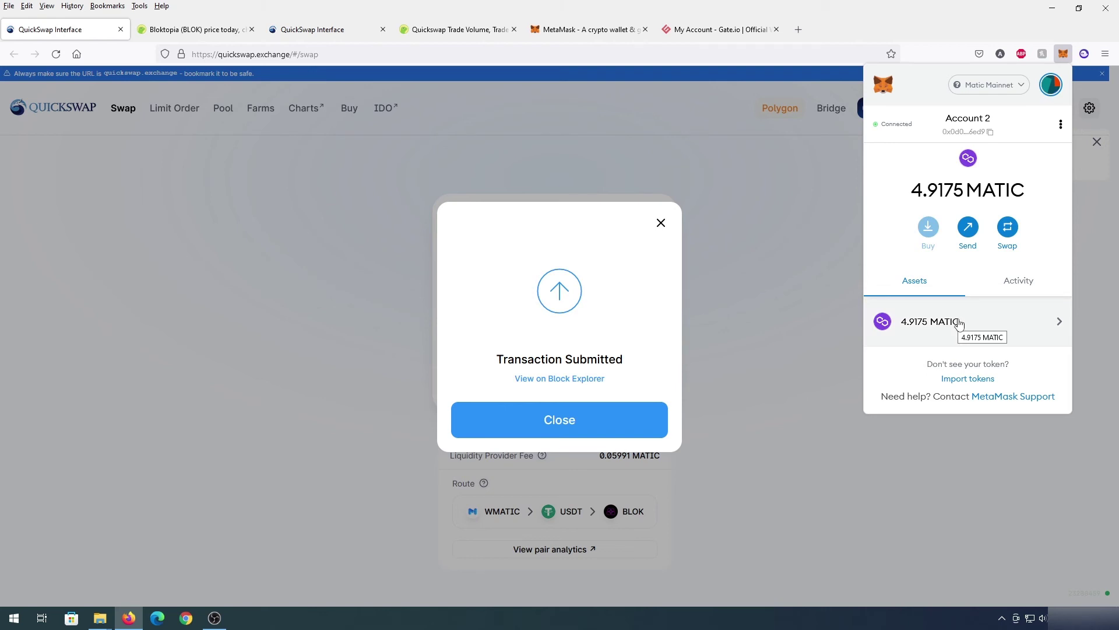
left_click(977, 385)
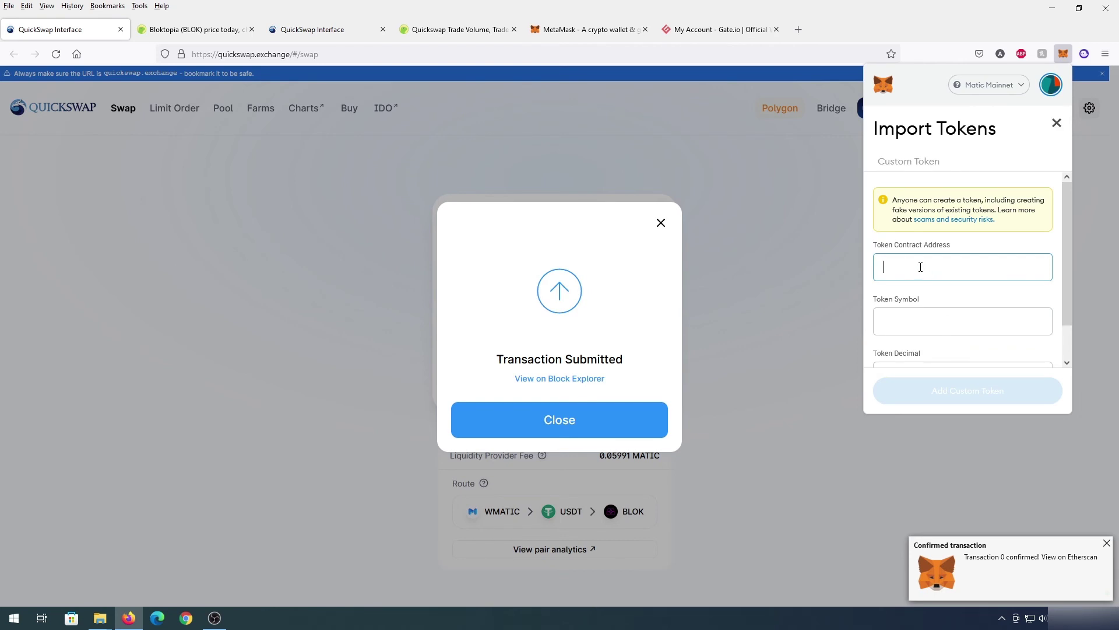
left_click(196, 29)
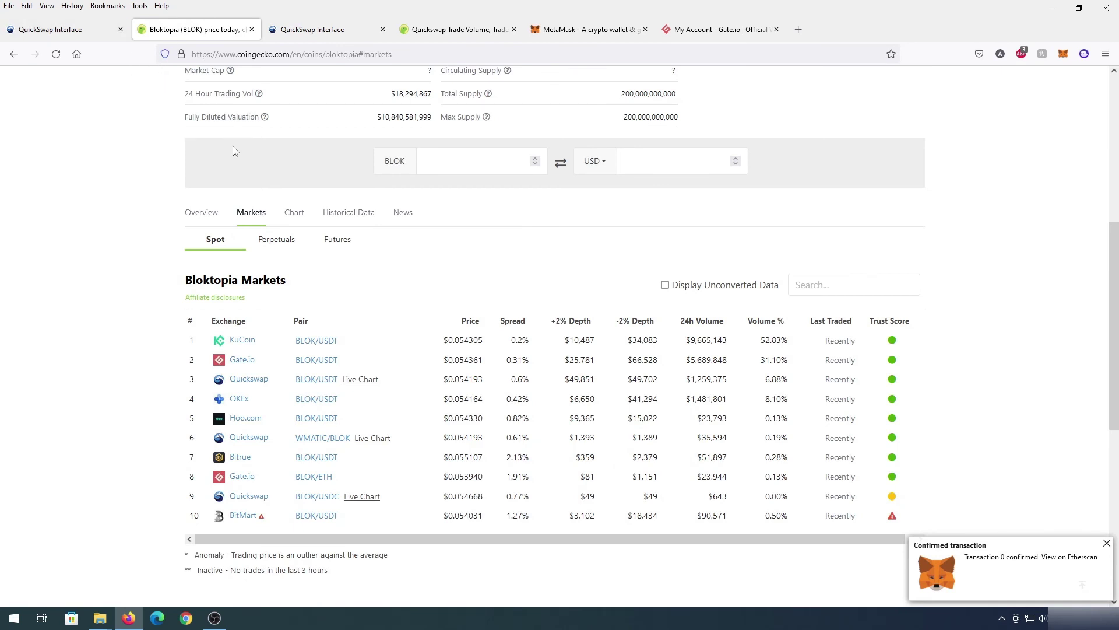
Copy Bloktopia's BLOK contract address from CoinGecko and return to the QuickSwap tab
scroll(516, 150, "up", 6)
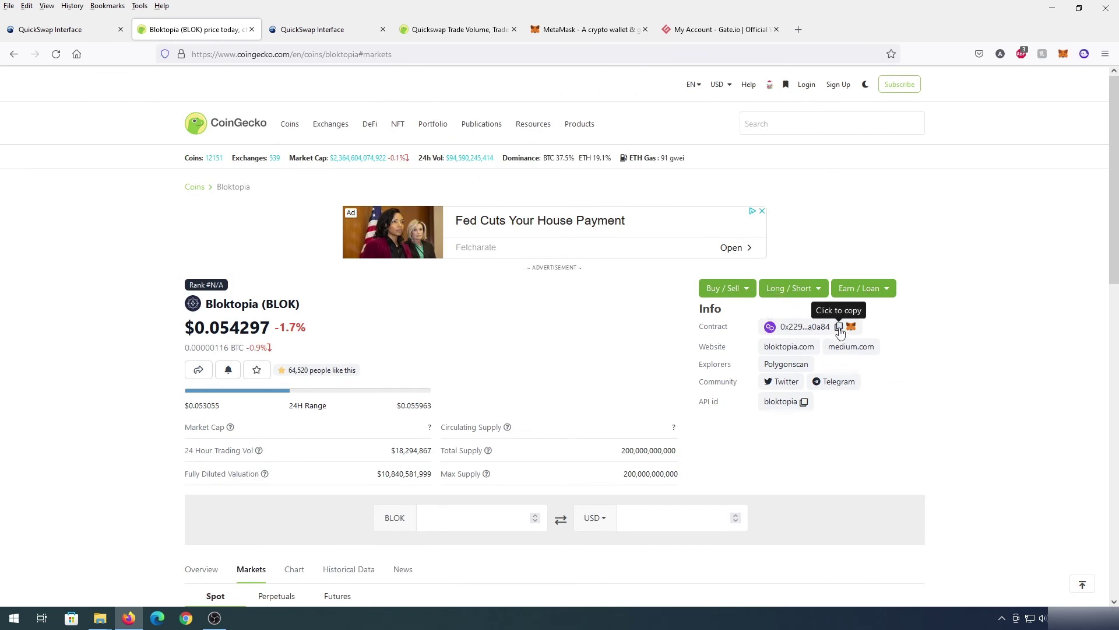
left_click(839, 327)
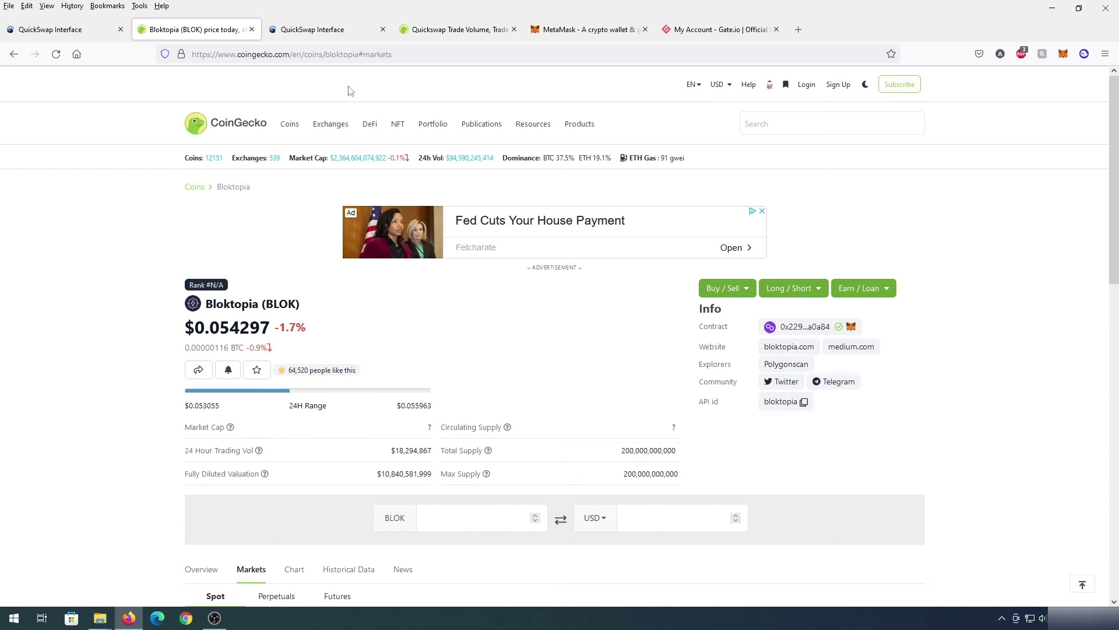
left_click(55, 29)
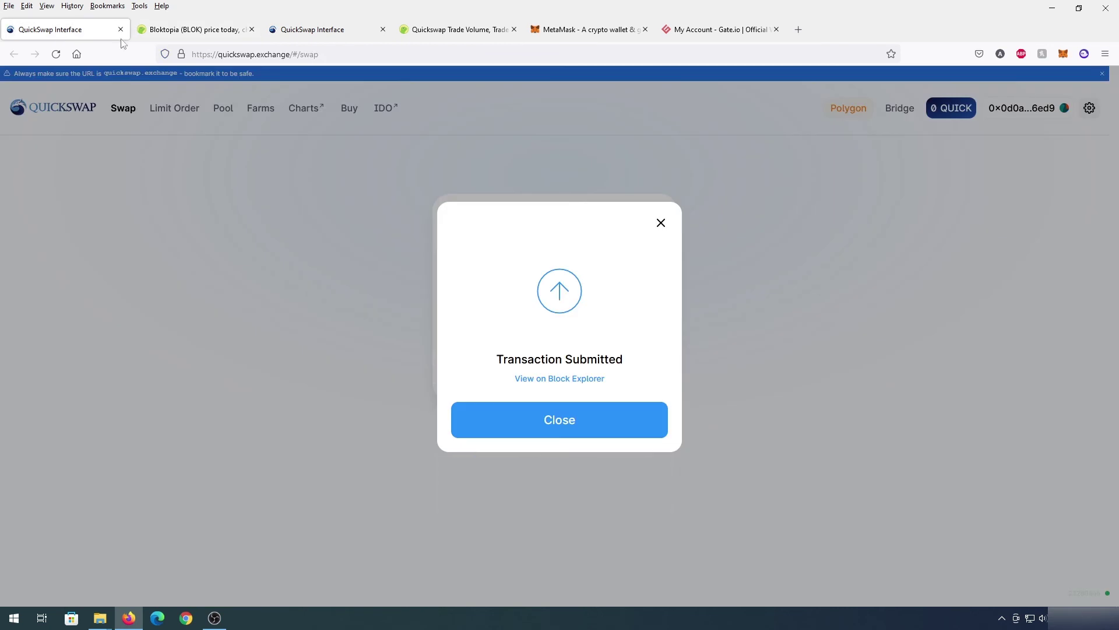
Import BLOK into MetaMask as a custom token using the pasted contract address
left_click(1064, 55)
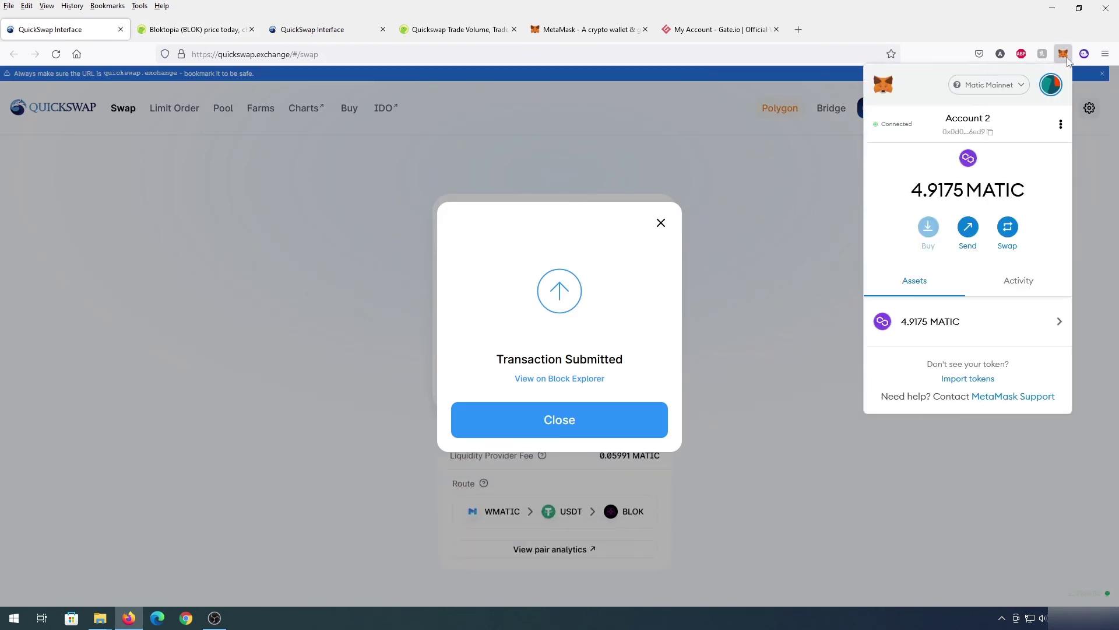
left_click(966, 380)
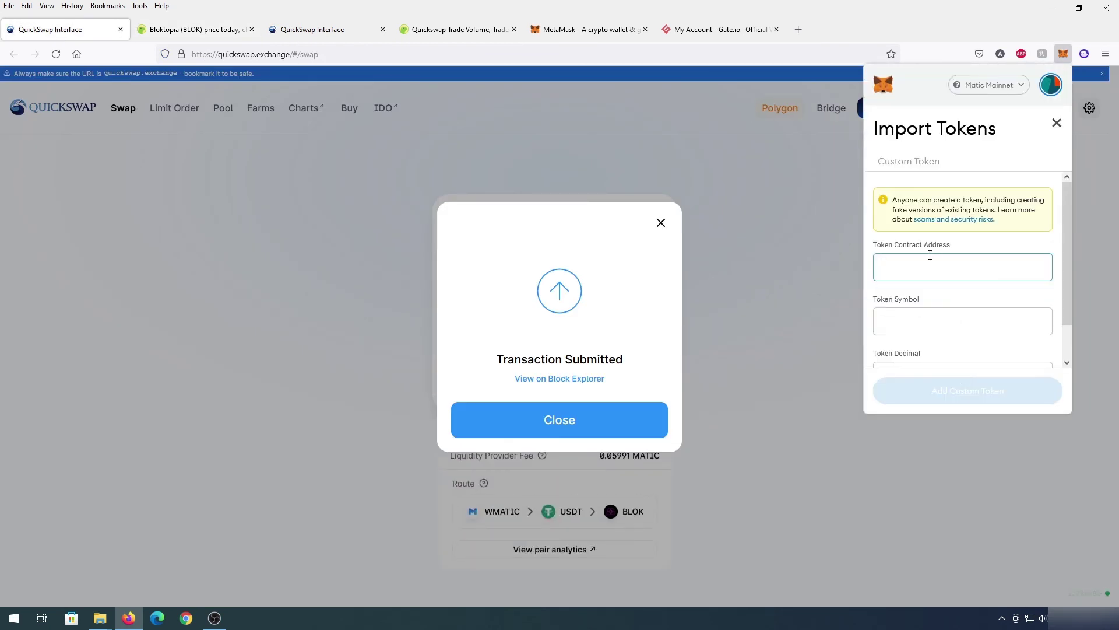
right_click(924, 270)
left_click(953, 354)
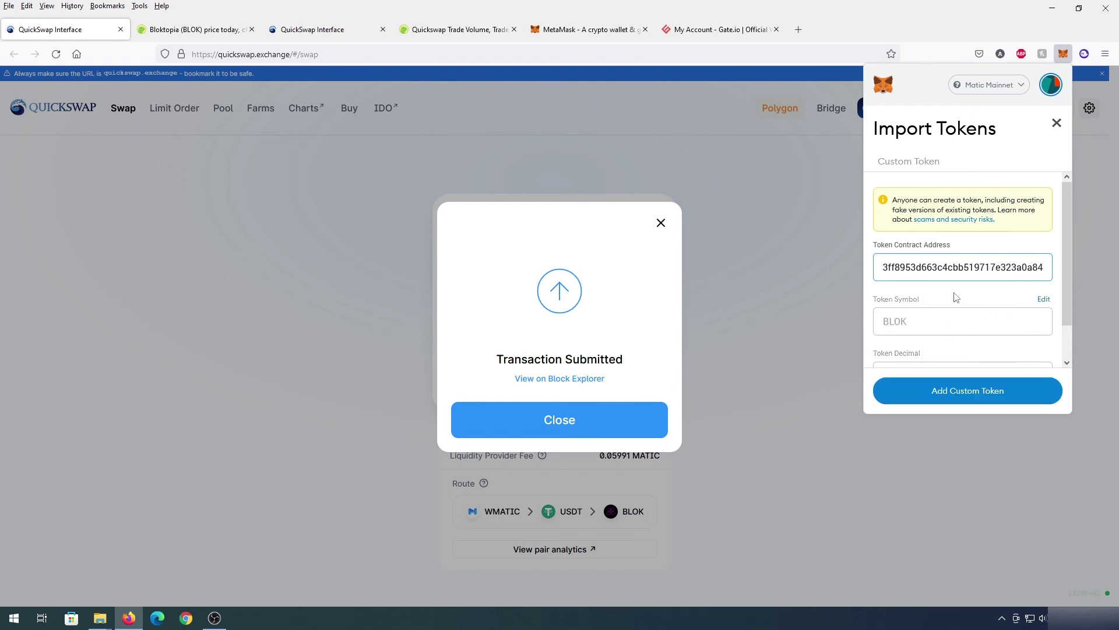
scroll(958, 291, "down", 1)
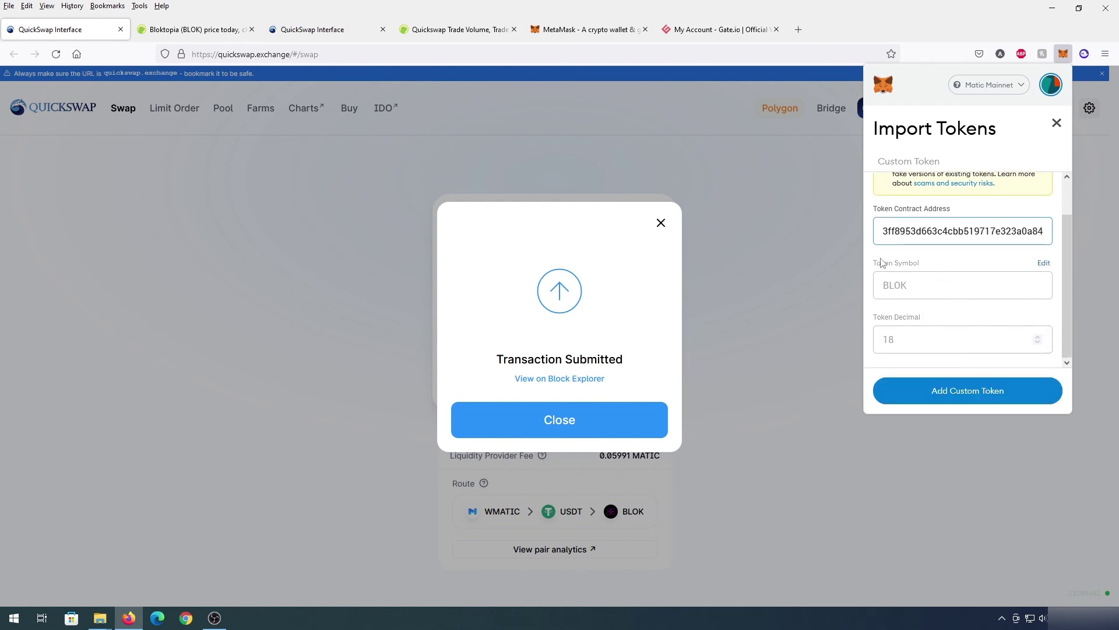
left_click(965, 397)
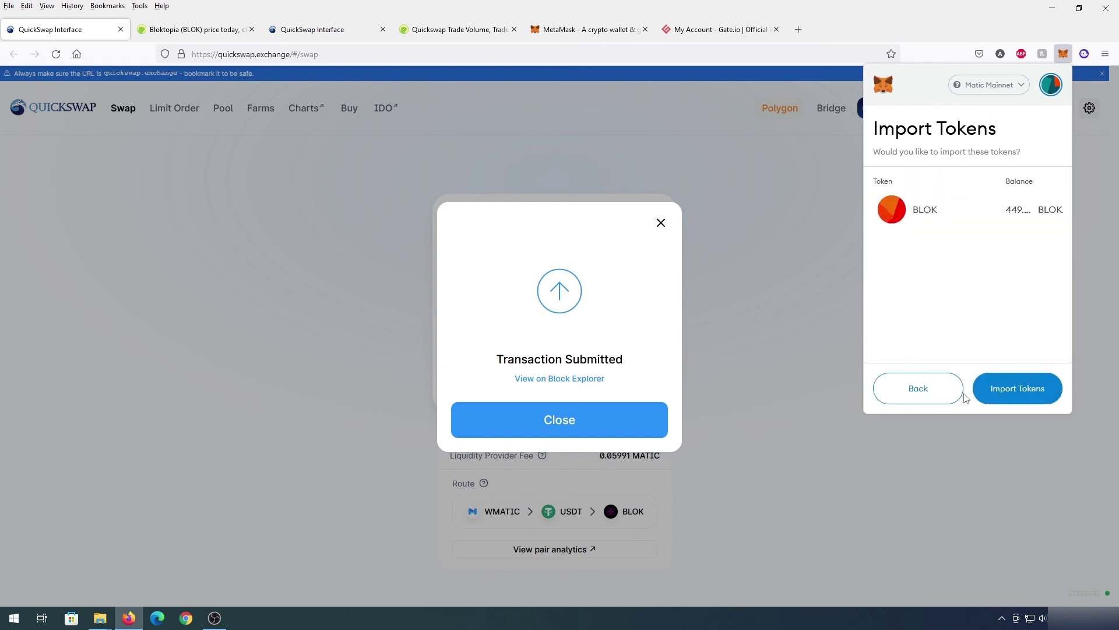
left_click(1028, 392)
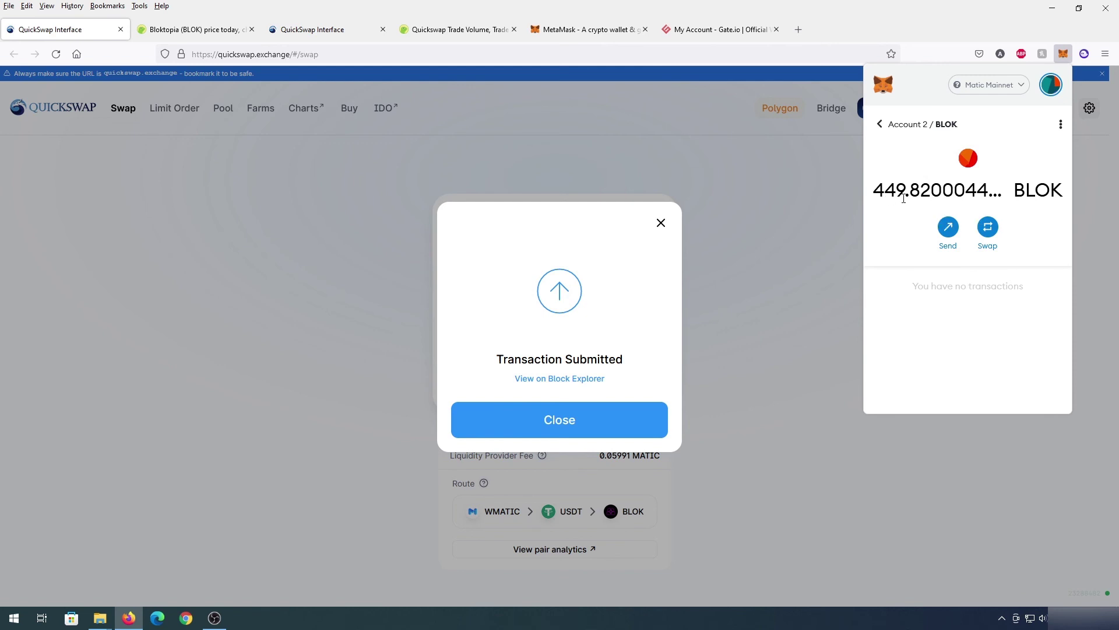
Review the wallet assets showing 449.82 BLOK, then go to CoinGecko's Quickswap page
left_click(880, 124)
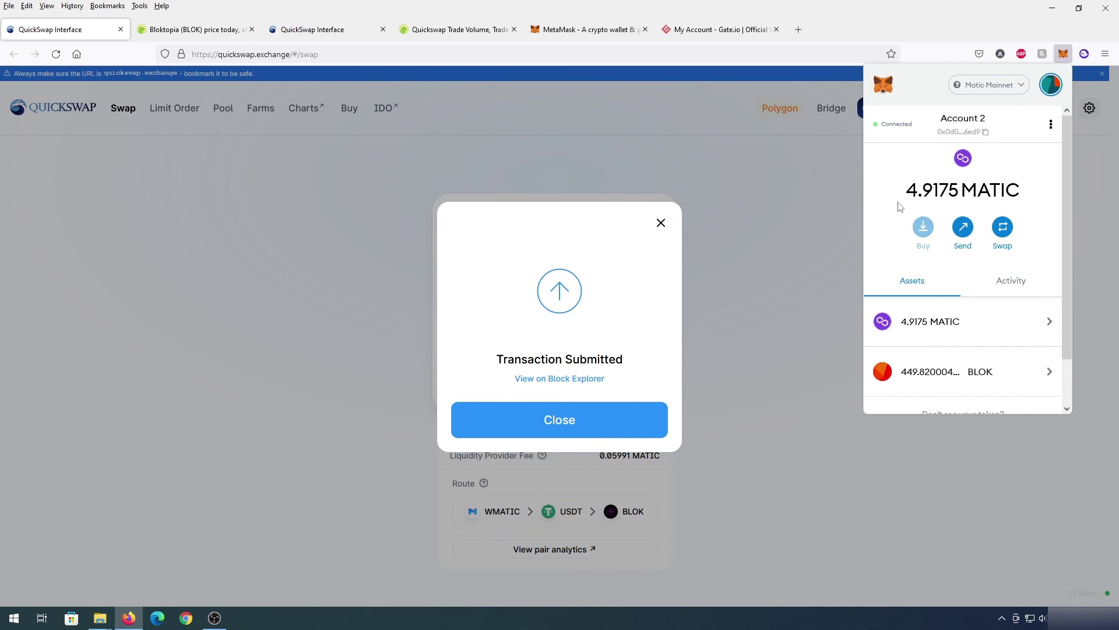
scroll(931, 190, "down", 2)
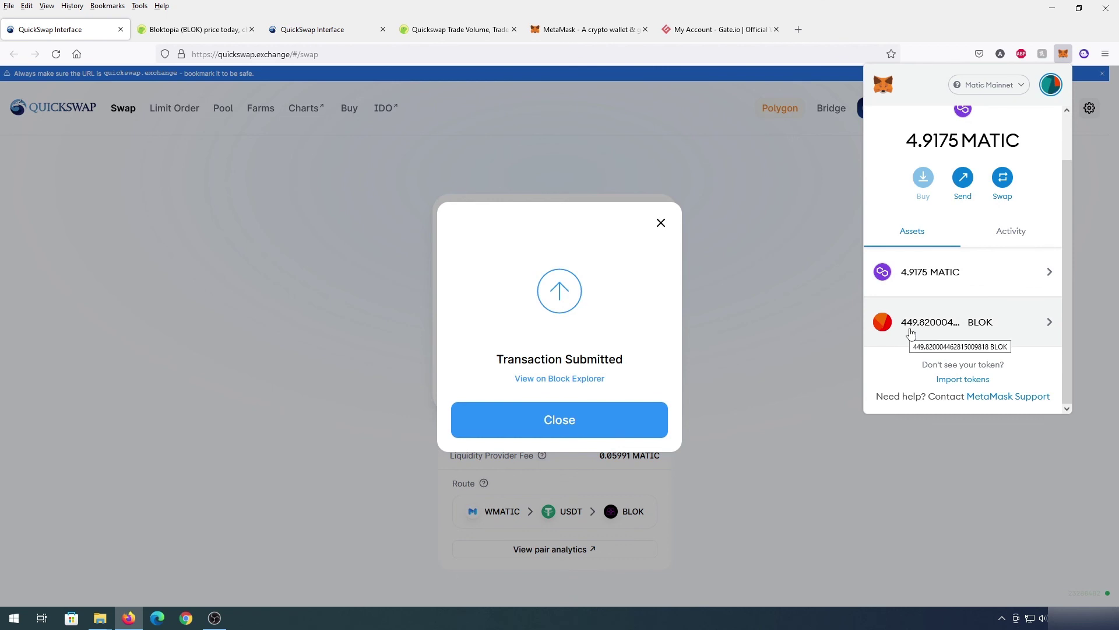
scroll(911, 333, "up", 2)
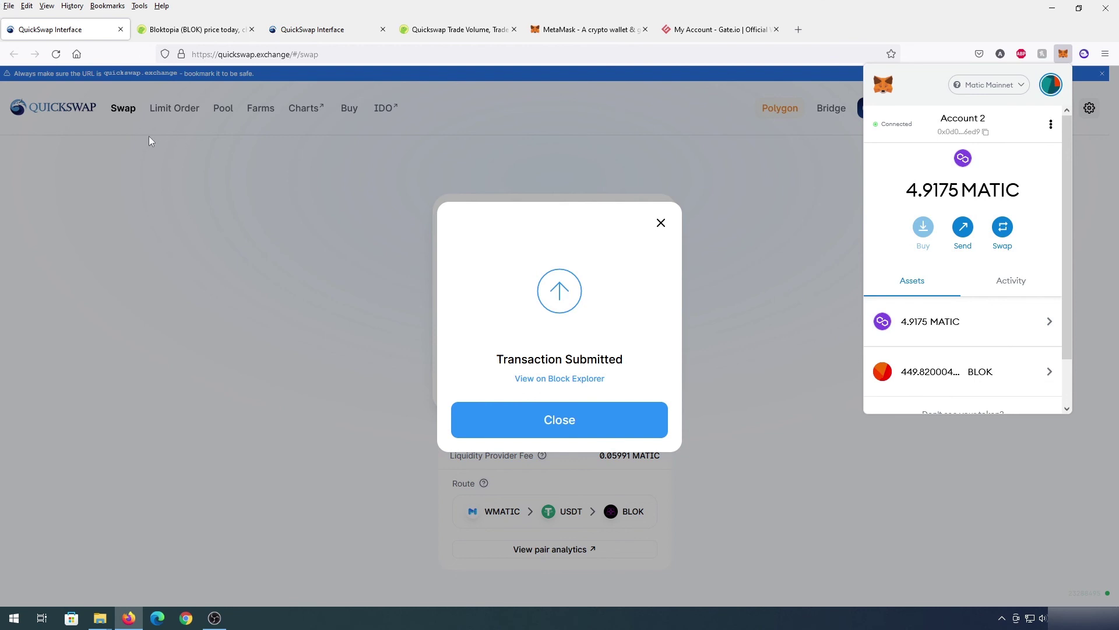
left_click(458, 29)
Check the MetaMask balances from CoinGecko, then return to the QuickSwap swap tab
scroll(475, 350, "down", 3)
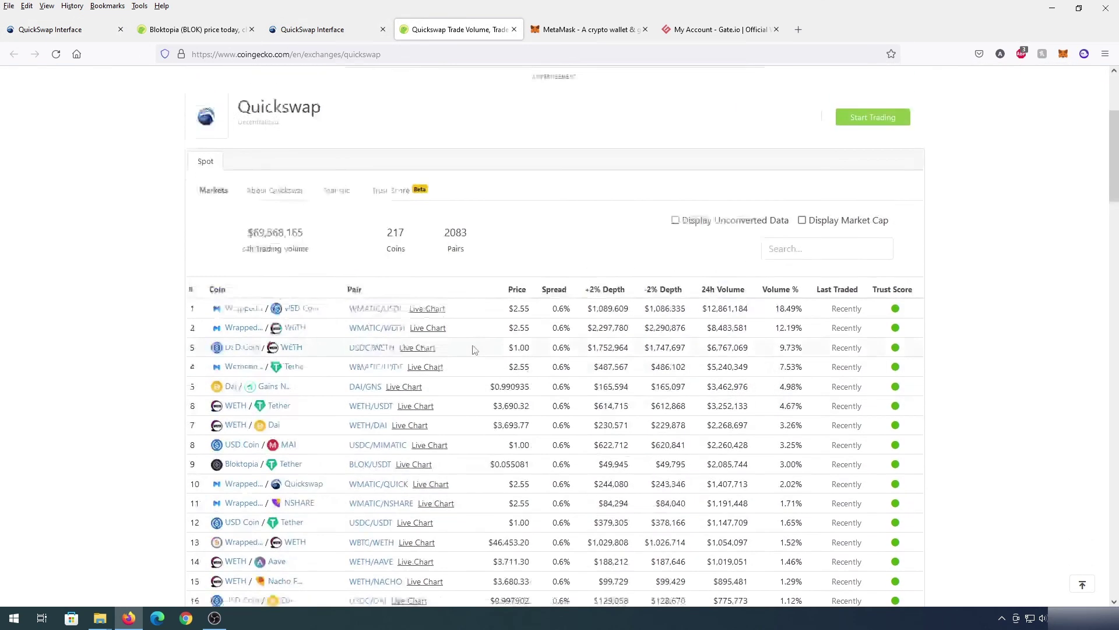
scroll(489, 315, "up", 1)
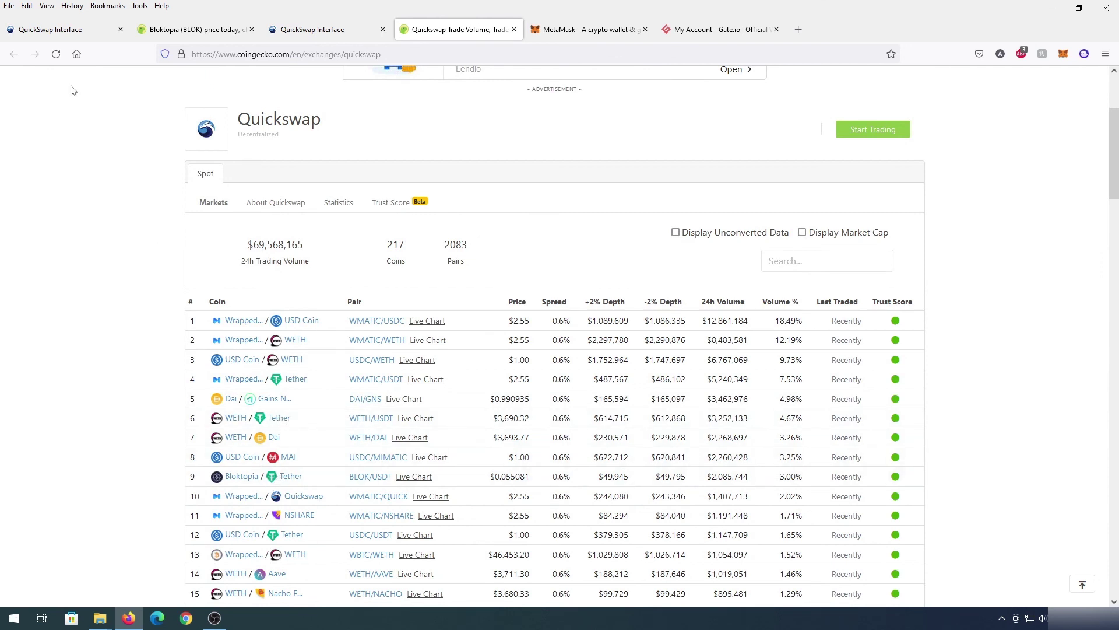
left_click(1062, 54)
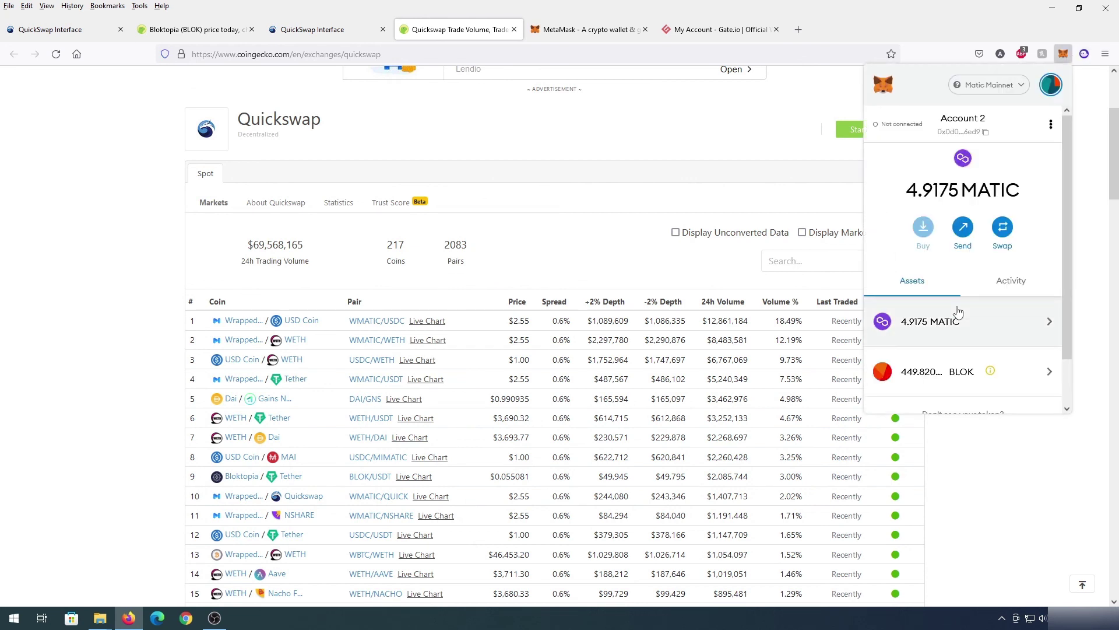
left_click(64, 29)
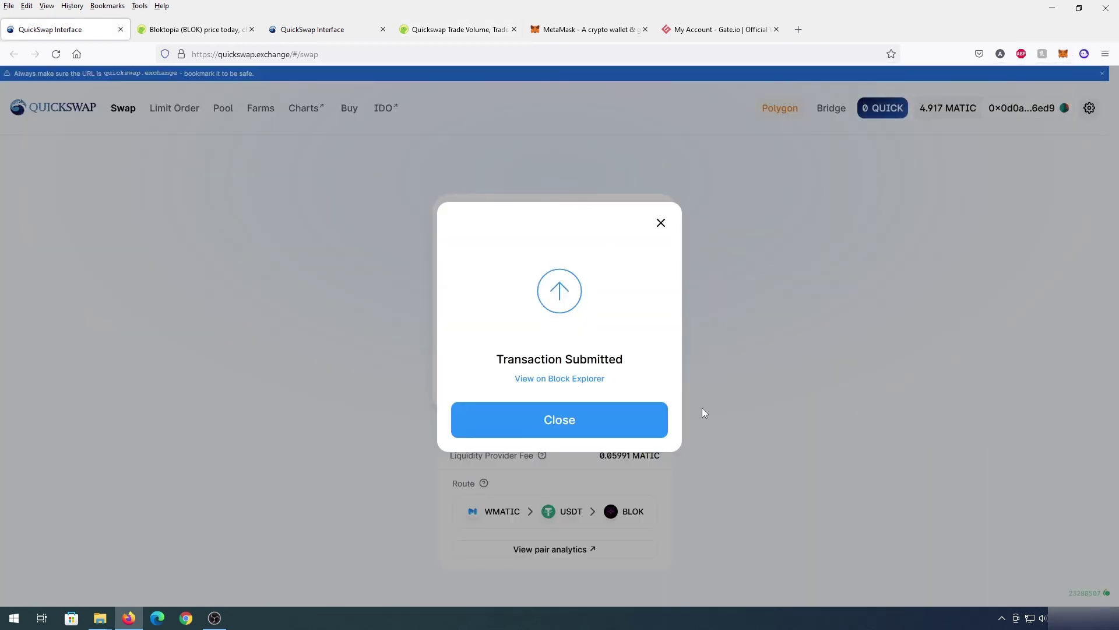
Close the Transaction Submitted notice and show MetaMask's Connected sites listing quickswap.exchange
left_click(555, 429)
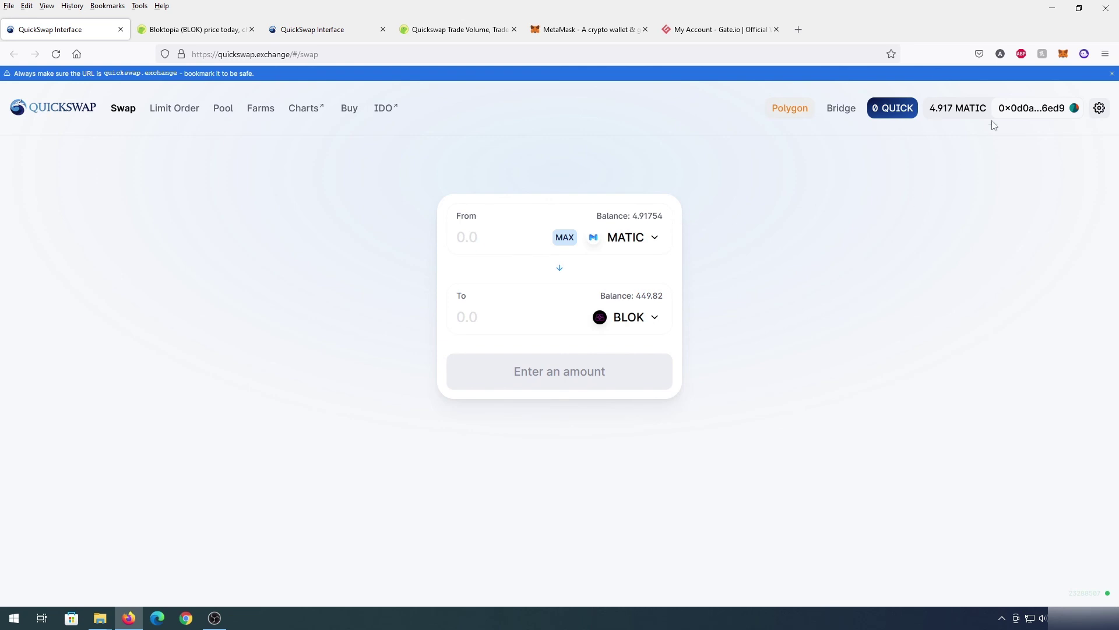
left_click(1064, 54)
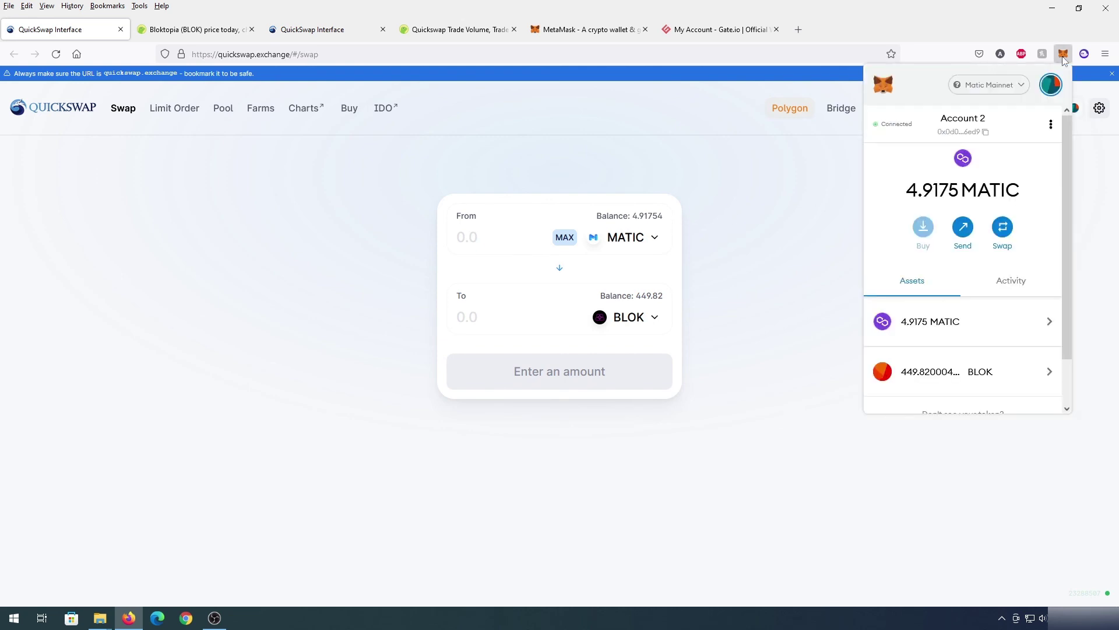
left_click(1051, 126)
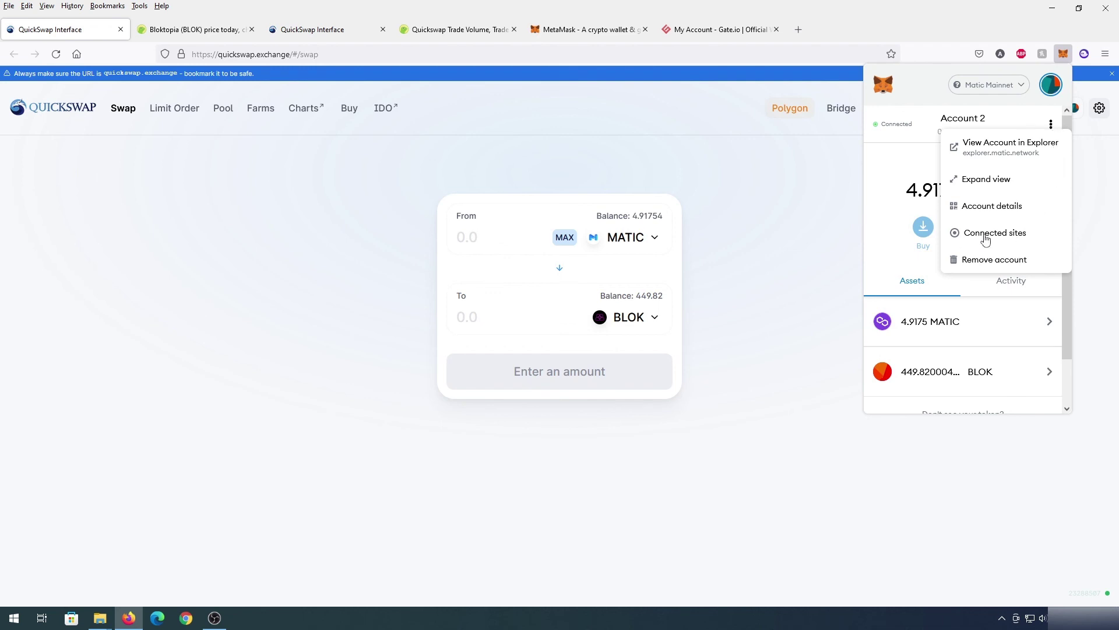
left_click(1017, 238)
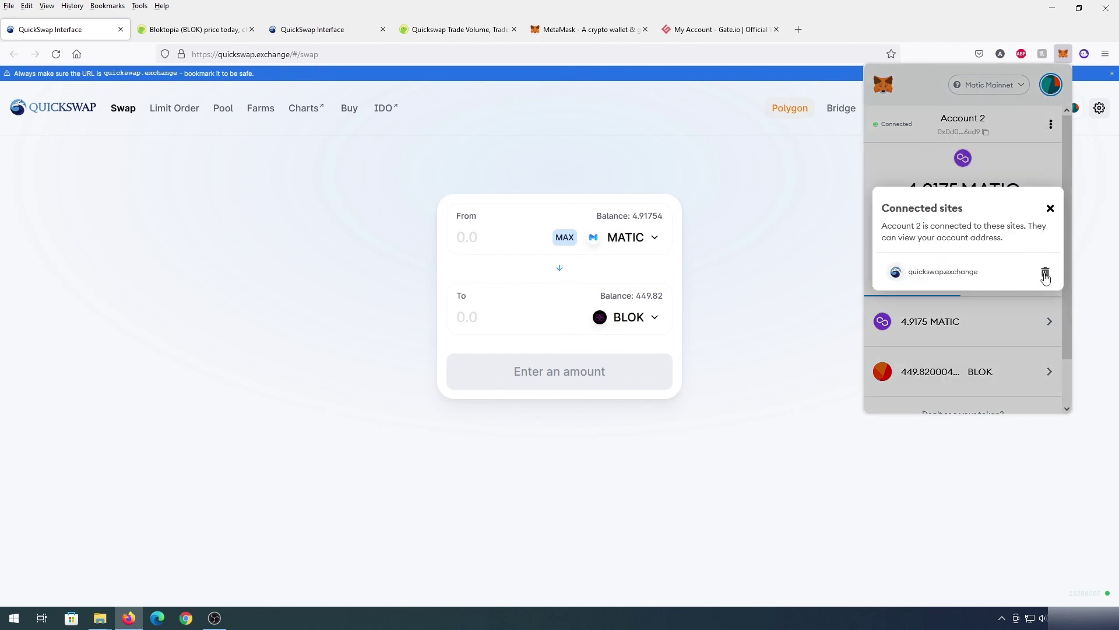